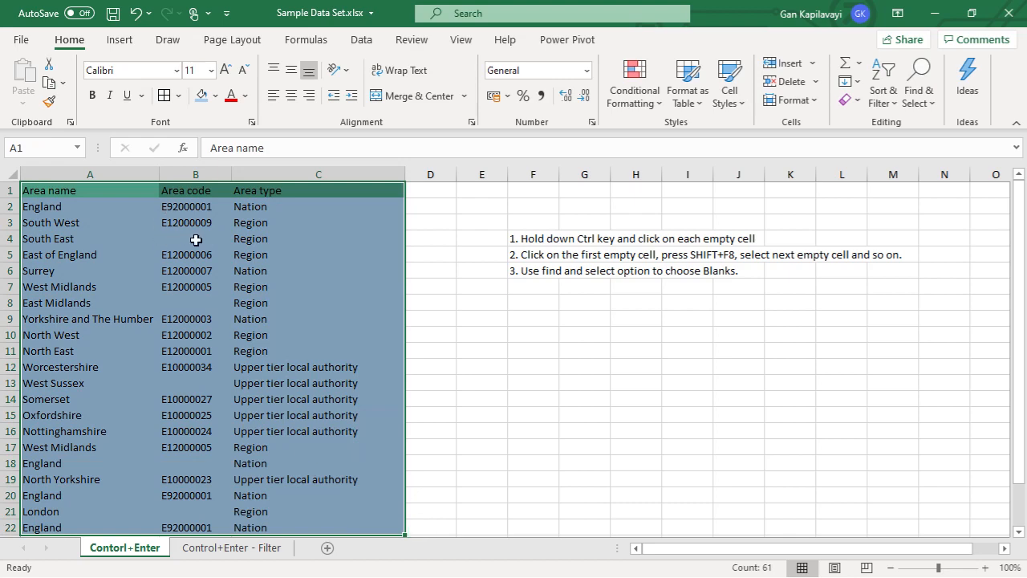
Examine the Area code column for empty cells and the area names they belong to
click(196, 239)
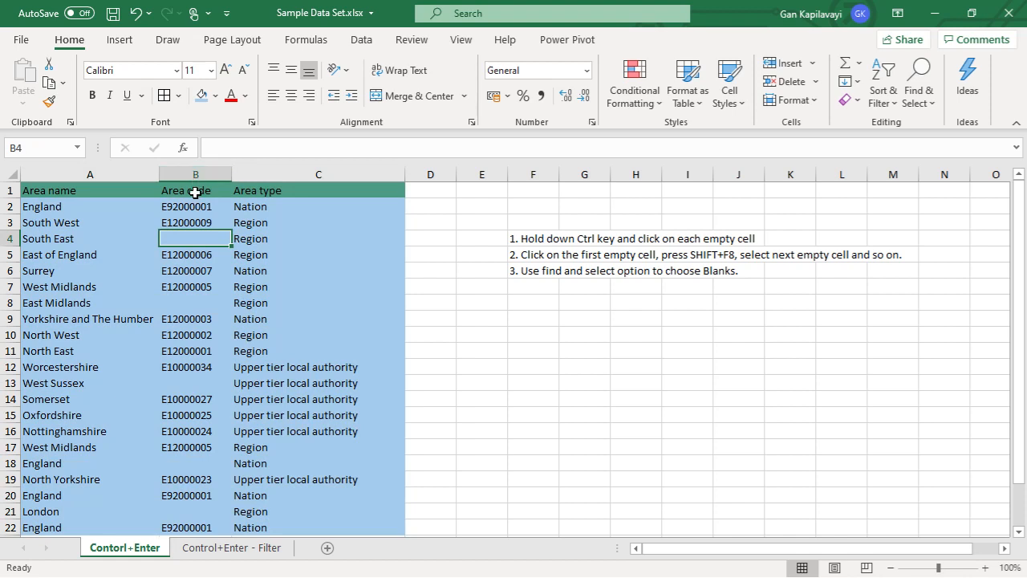
drag(196, 191, 206, 530)
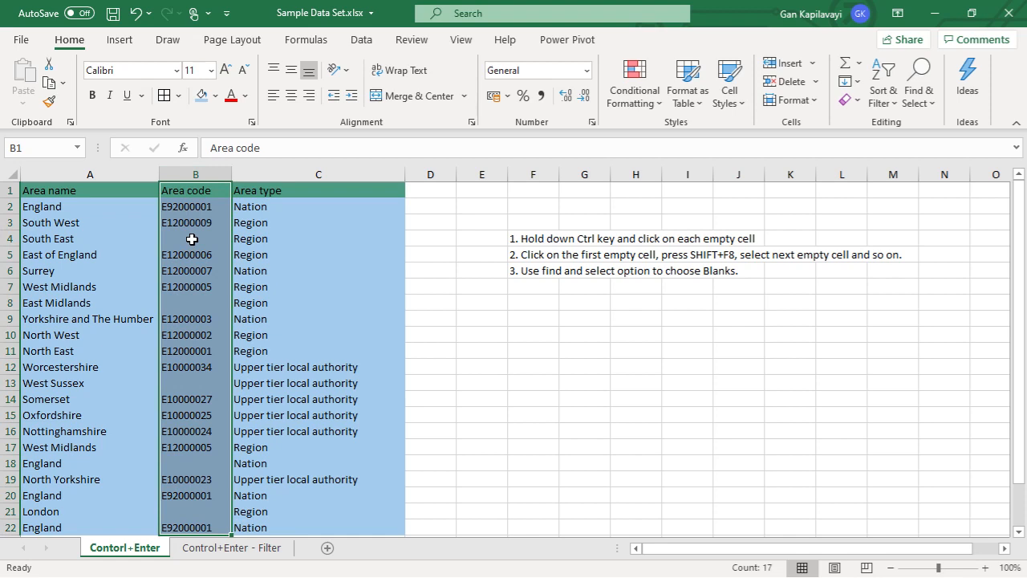
click(92, 238)
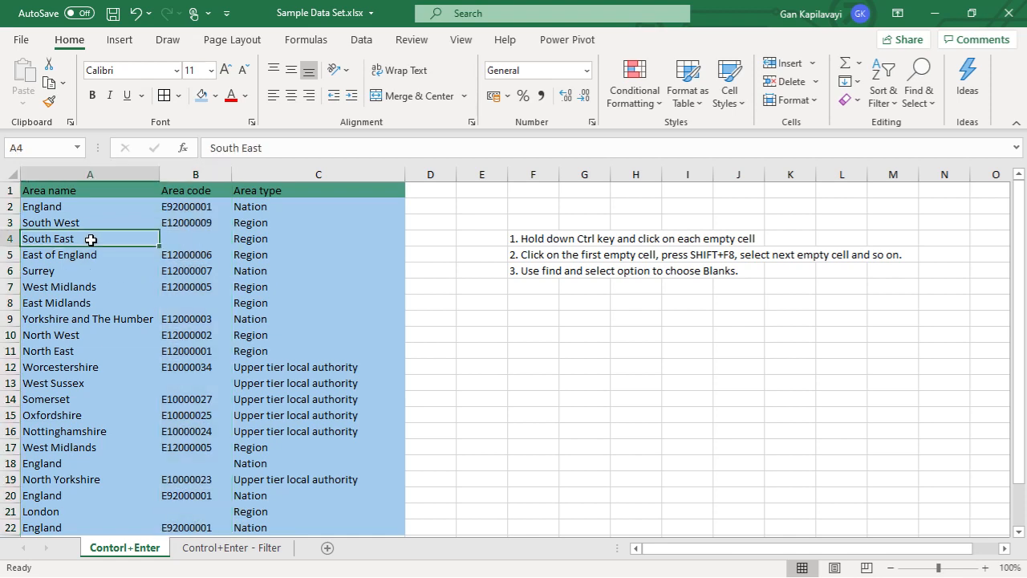
click(188, 239)
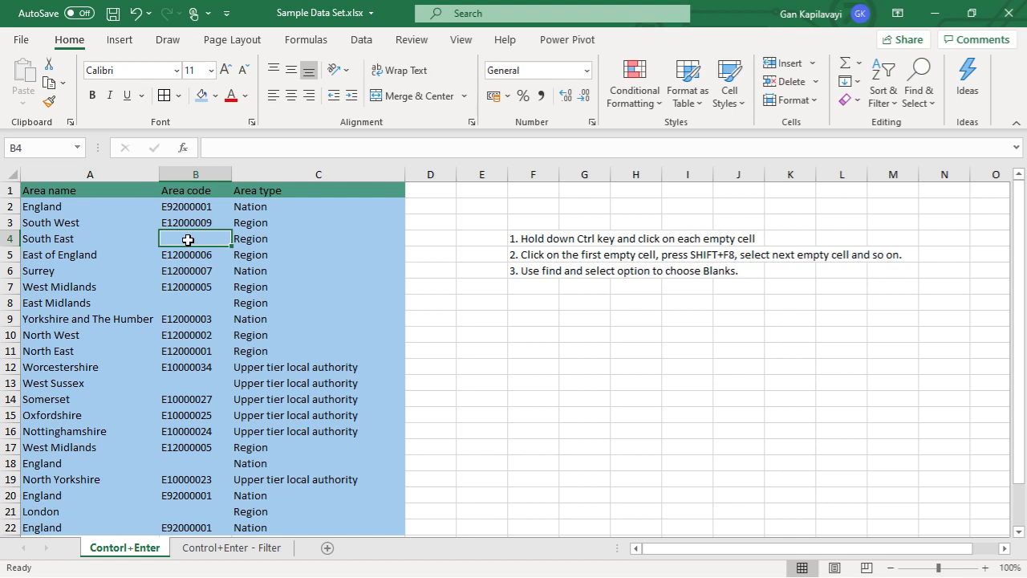
click(69, 307)
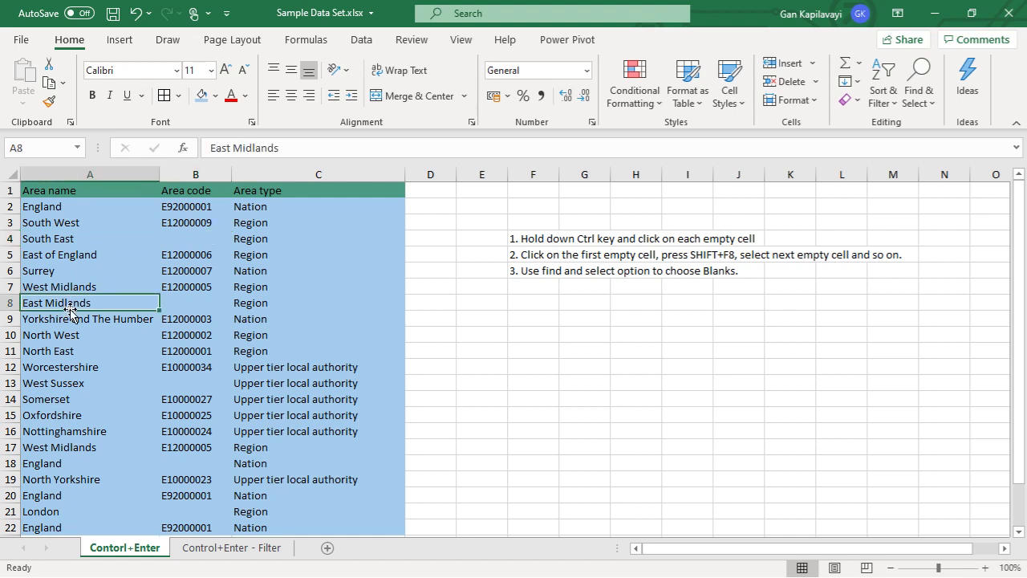
click(197, 307)
click(186, 383)
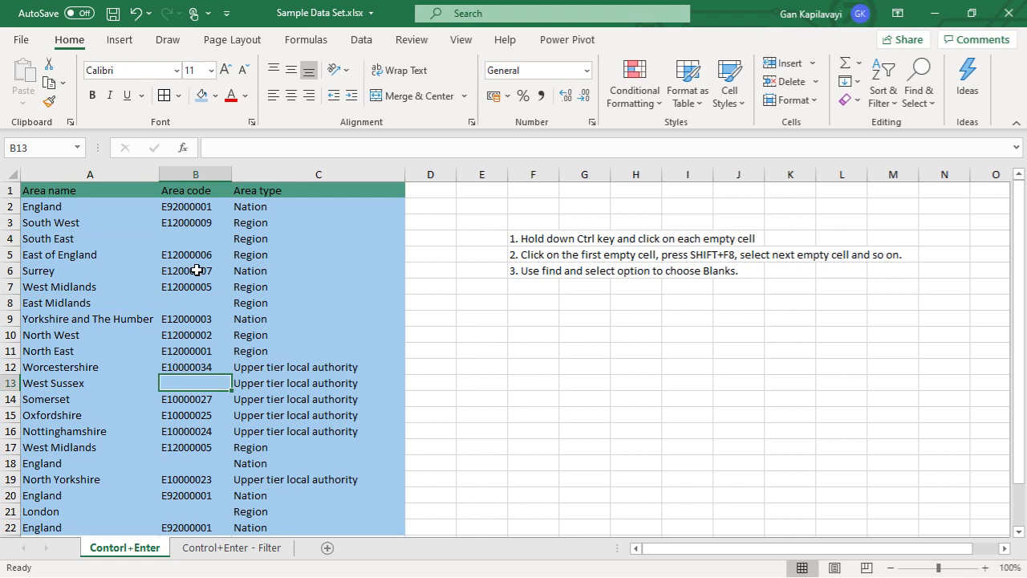
drag(199, 190, 203, 528)
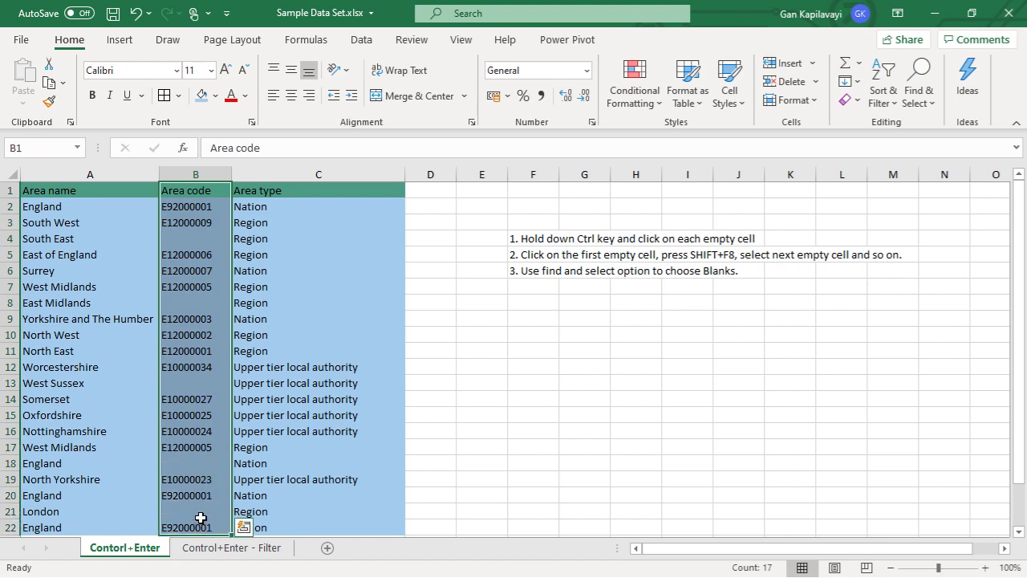
Select the empty Area code cells B4, B8, B13, B18 and B21 together one by one, and clear the selection
click(179, 241)
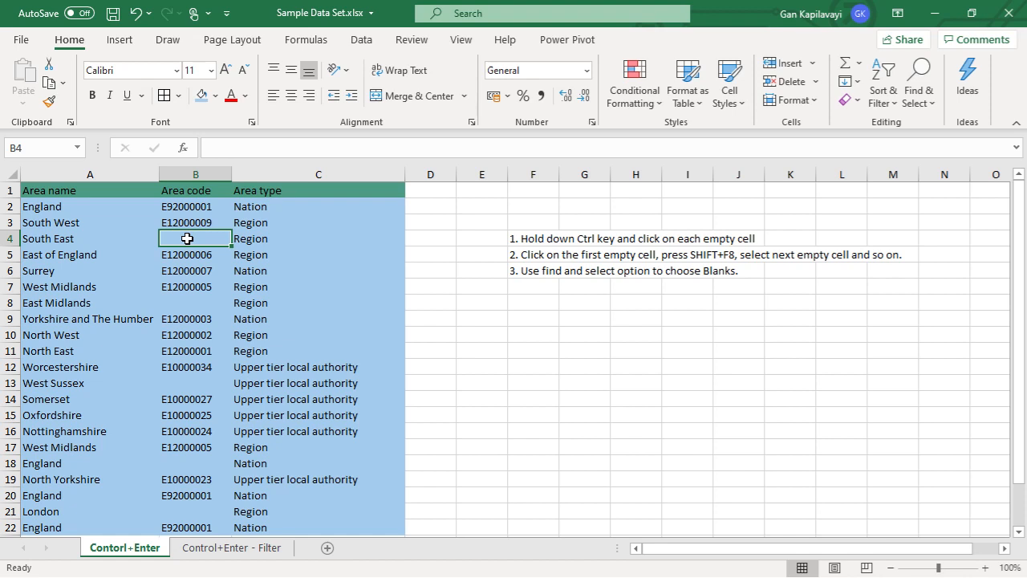
ctrl+click(191, 302)
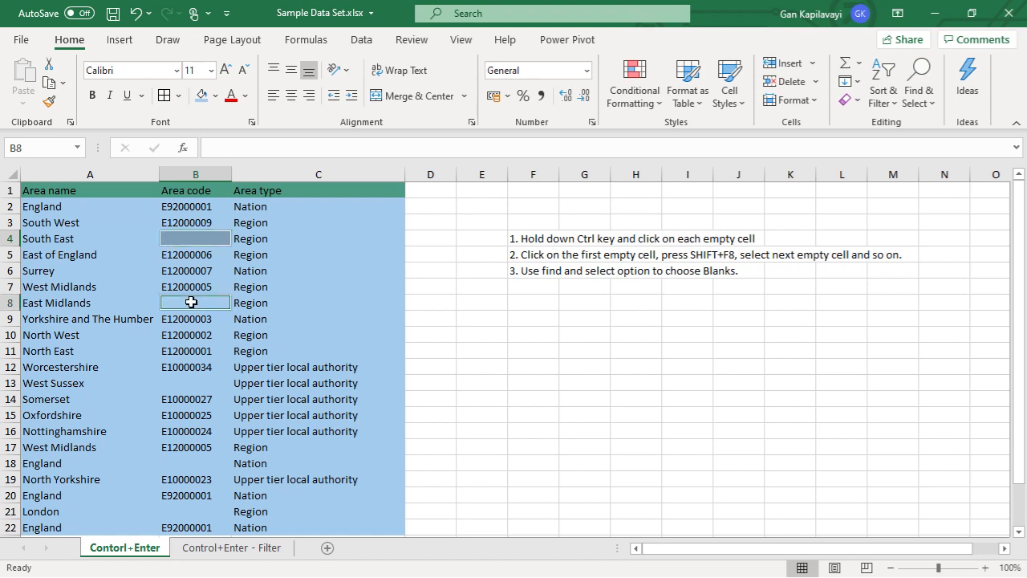
ctrl+click(191, 383)
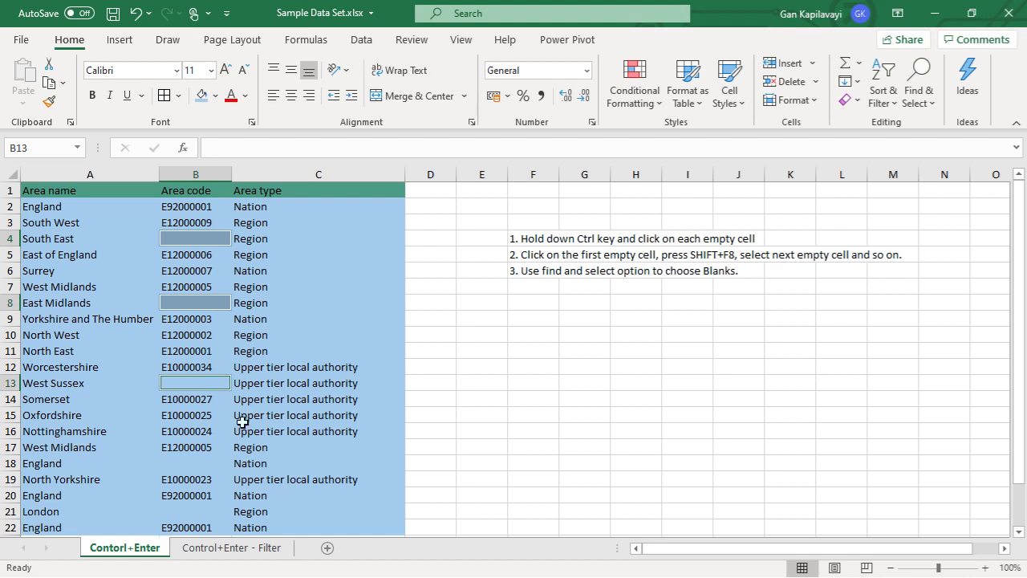
ctrl+click(191, 463)
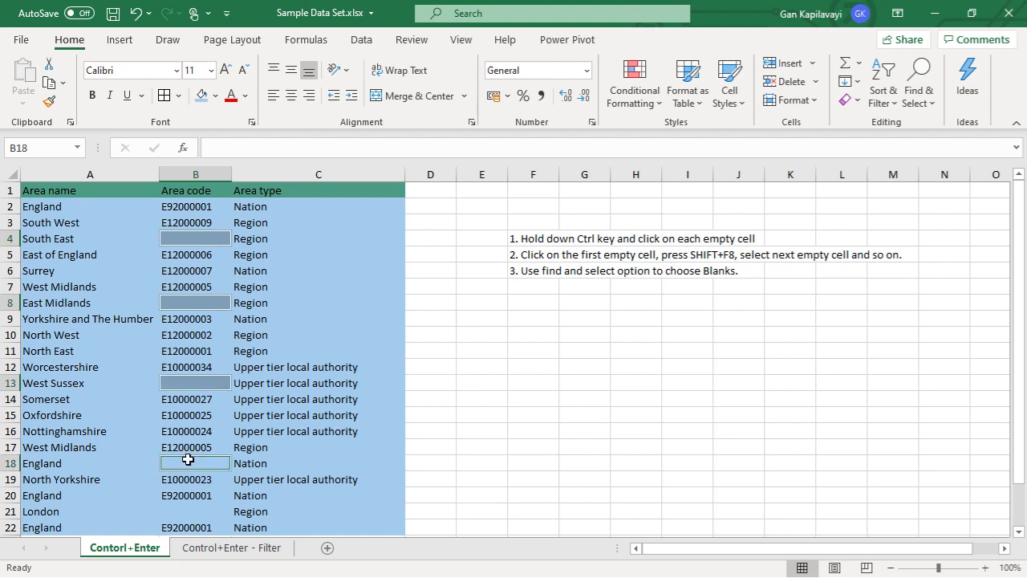
ctrl+click(180, 510)
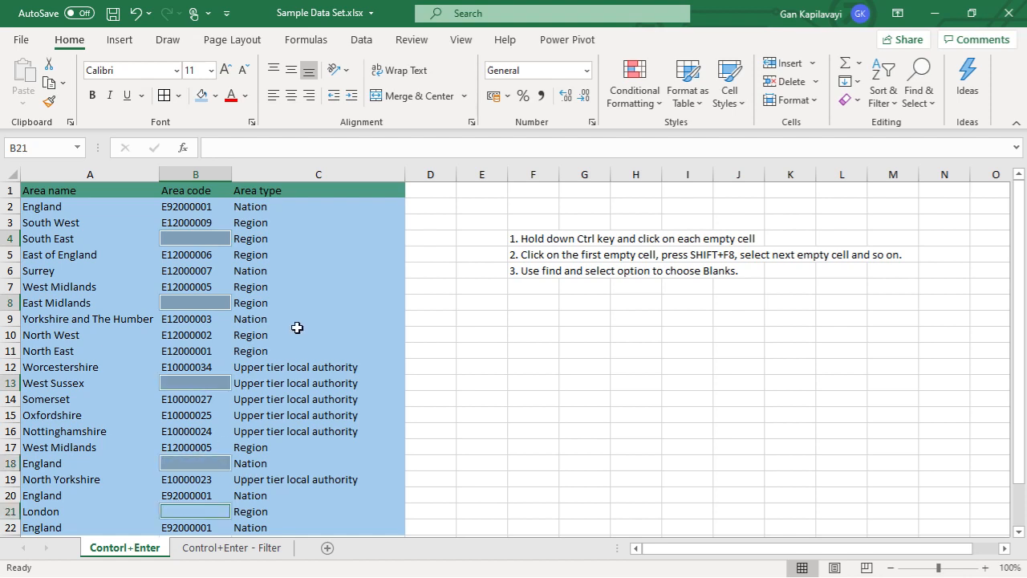
click(291, 245)
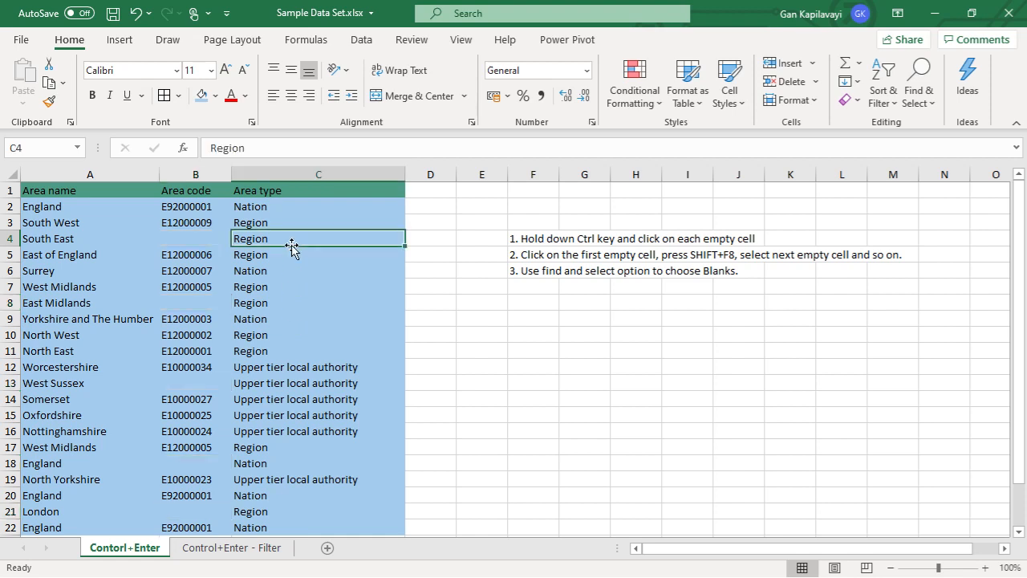
Select the blank cells B4, B8, B13, B18 and B21 using Add or Remove Selection mode, and leave that mode
click(205, 238)
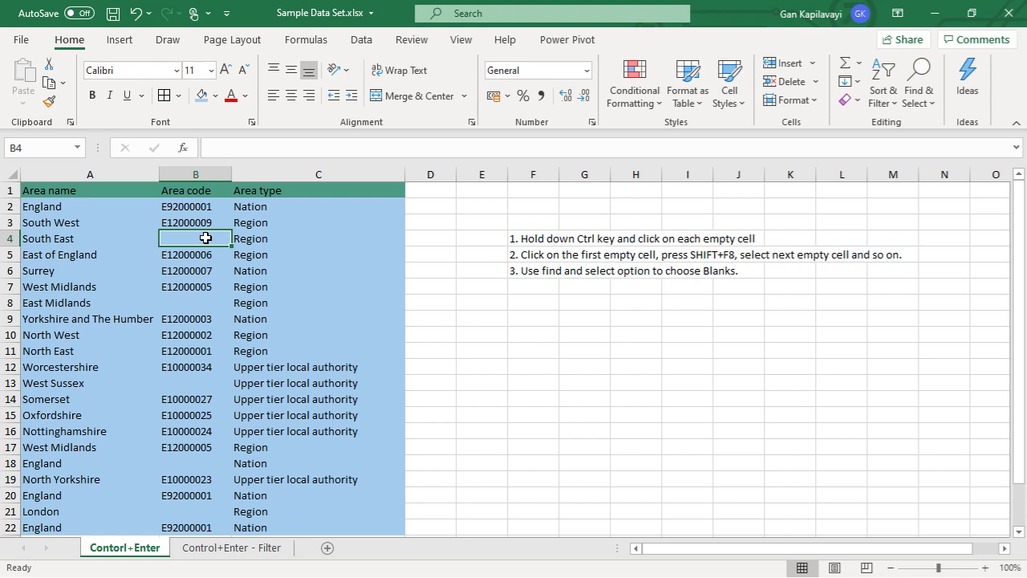
key(shift+F8)
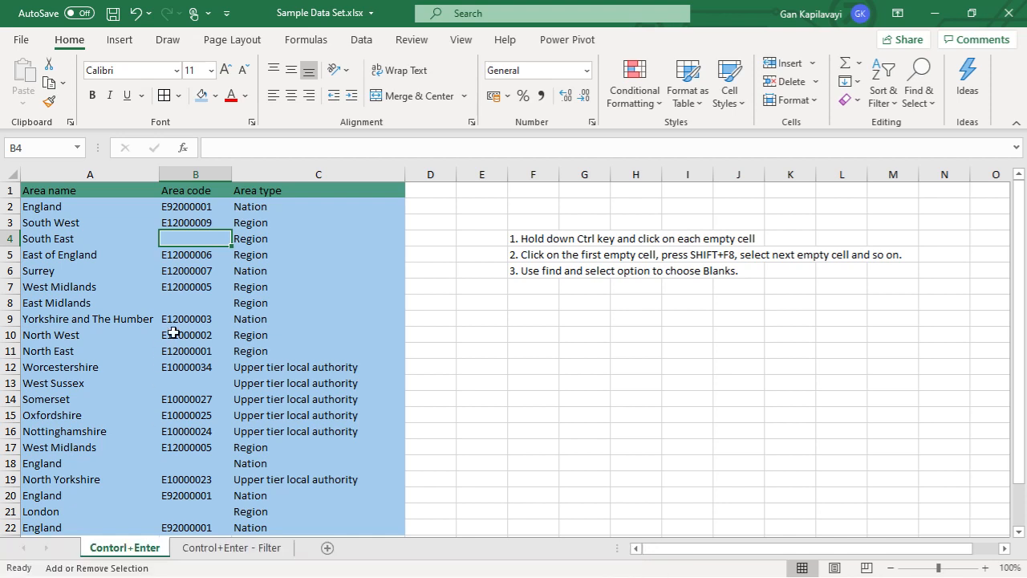
click(184, 303)
click(190, 382)
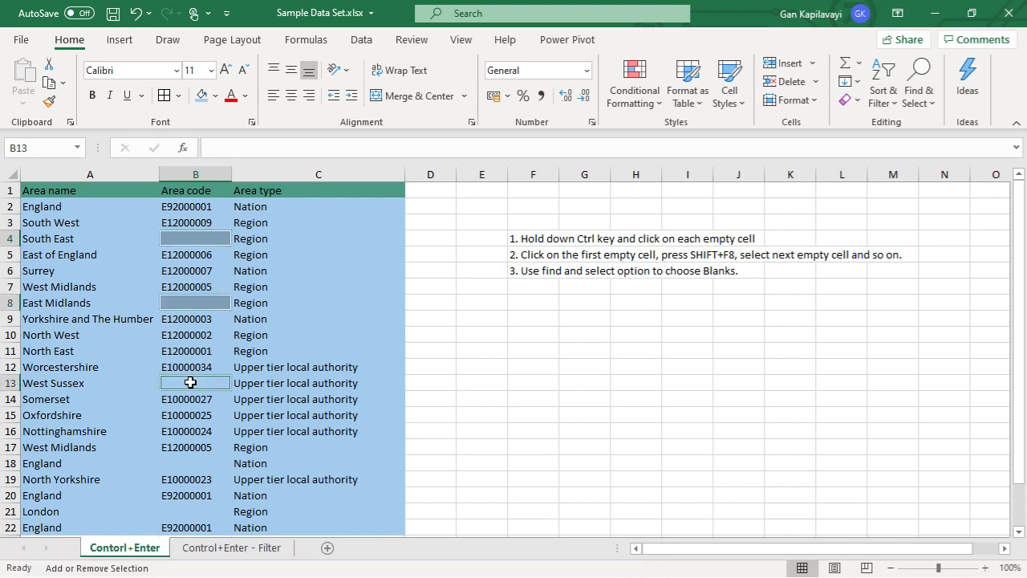
click(190, 462)
click(193, 507)
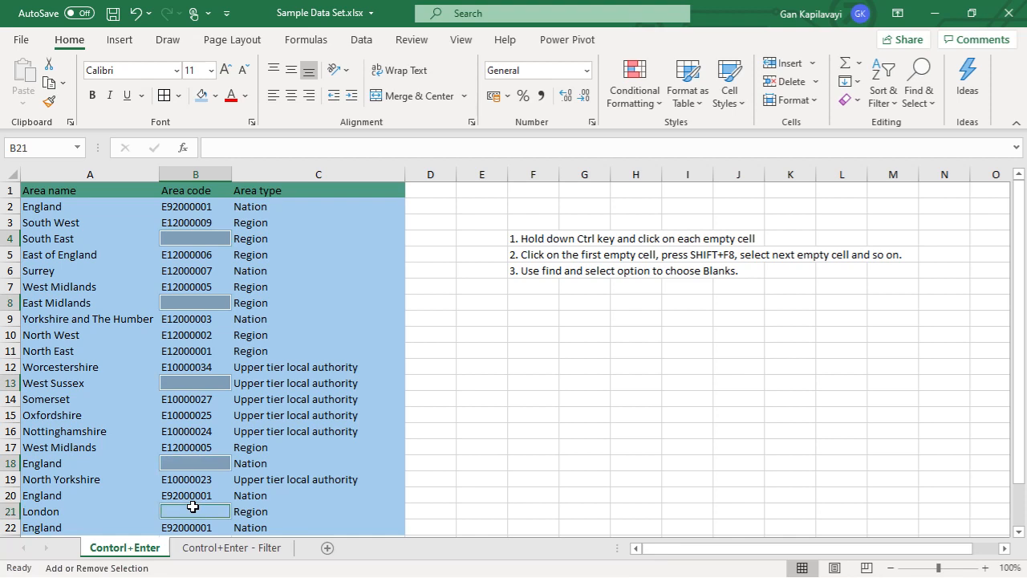
click(356, 285)
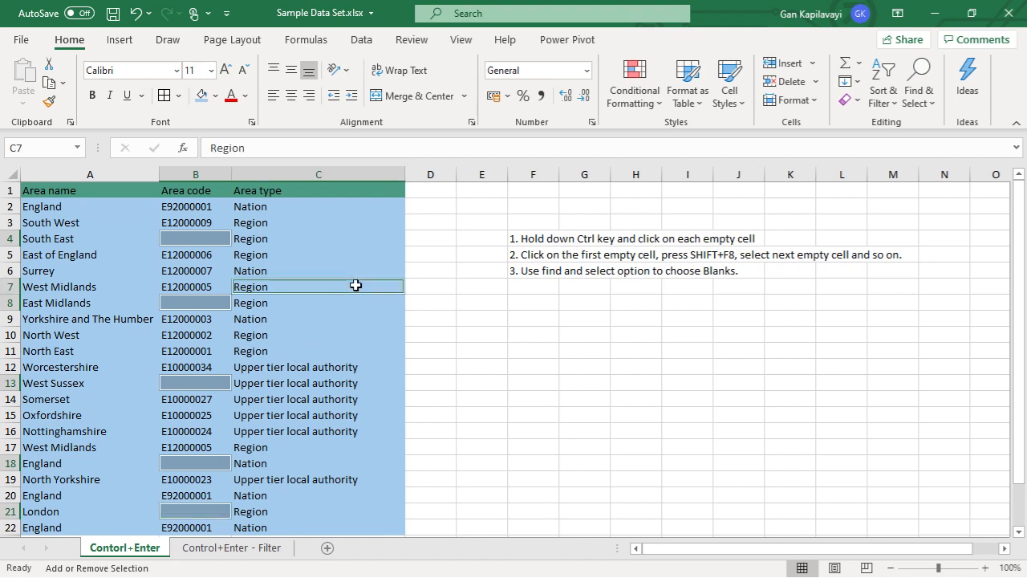
key(shift+F8)
click(358, 317)
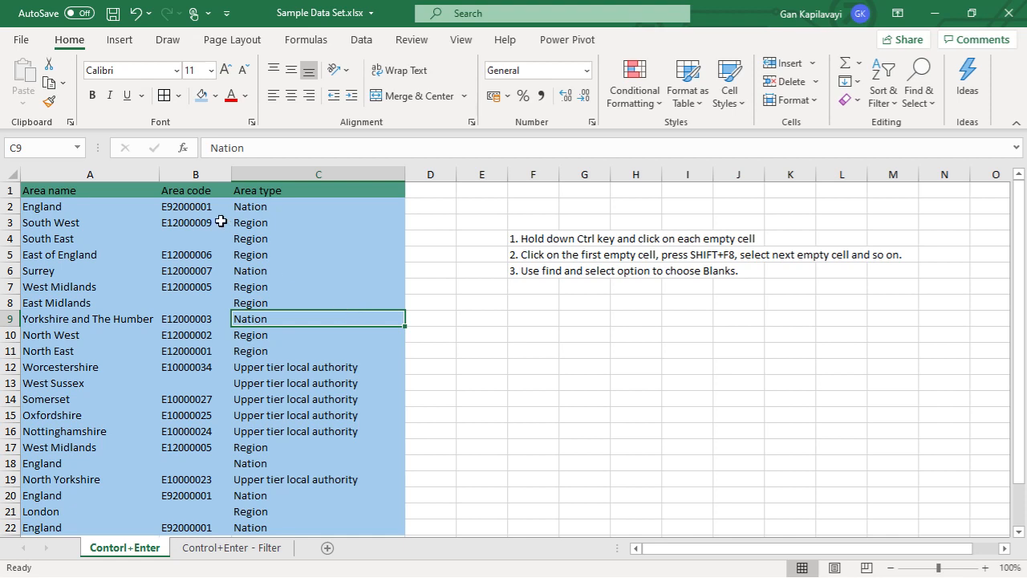
Select only the blank cells within the Area code range B1:B22 using Go To Special with the Blanks option
click(196, 192)
drag(196, 192, 211, 530)
scroll(211, 390, down, 1)
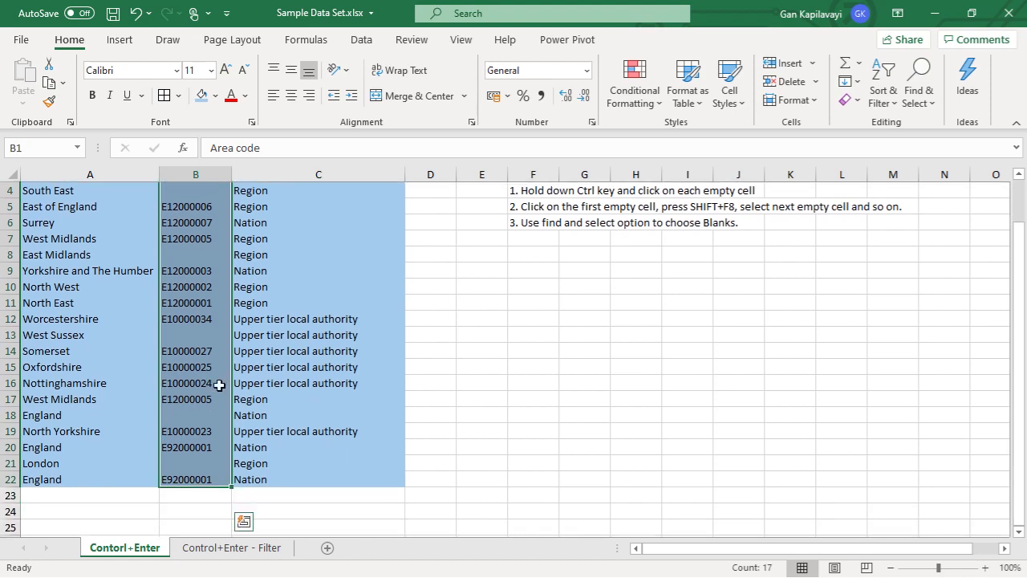
scroll(217, 383, up, 1)
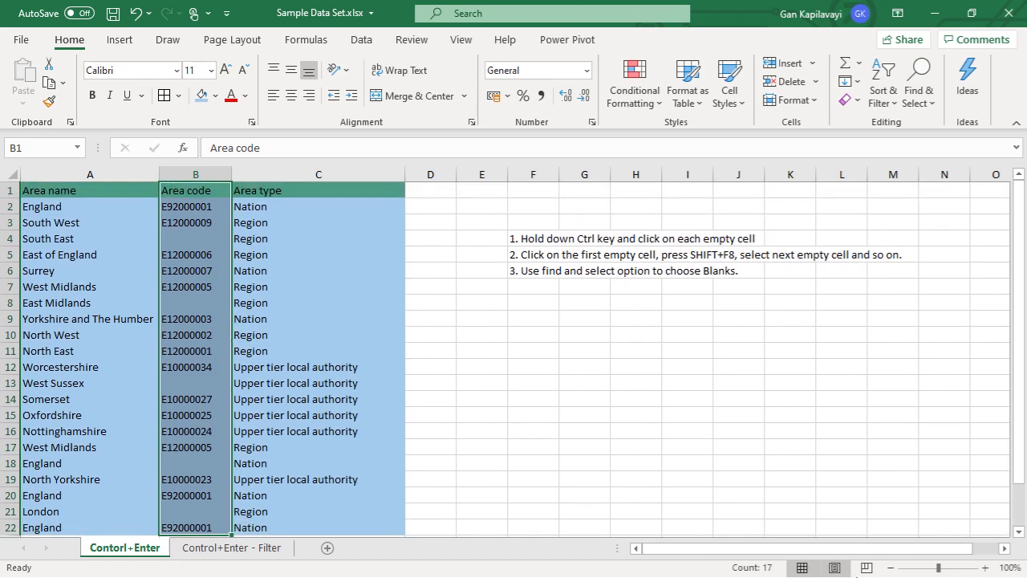
click(889, 570)
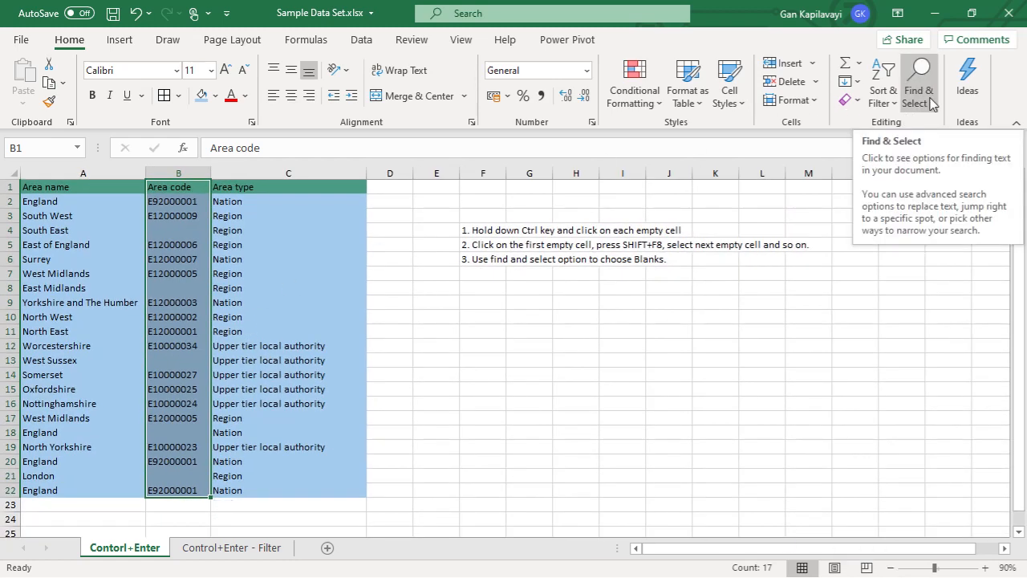
key(ctrl+q)
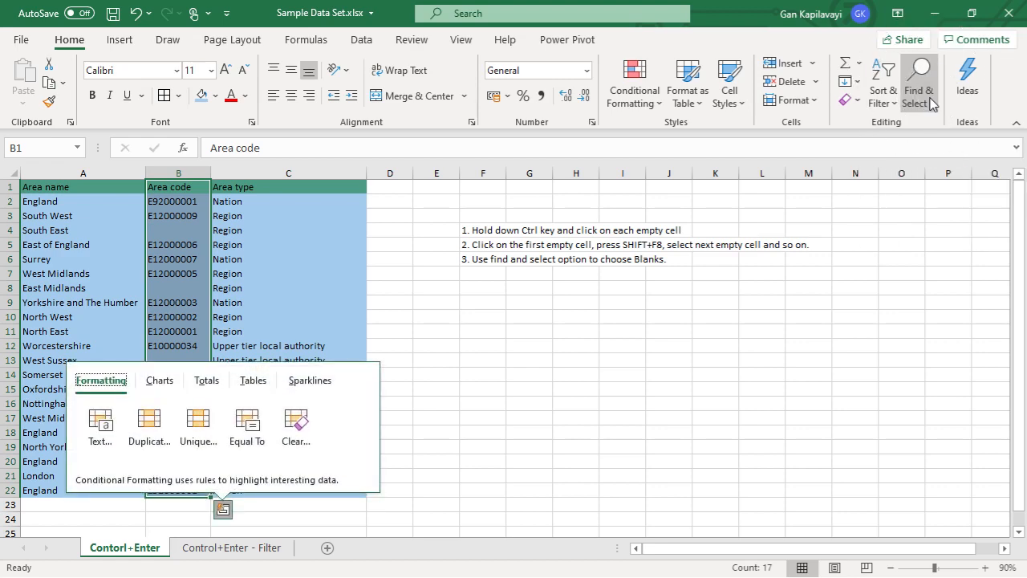
click(932, 104)
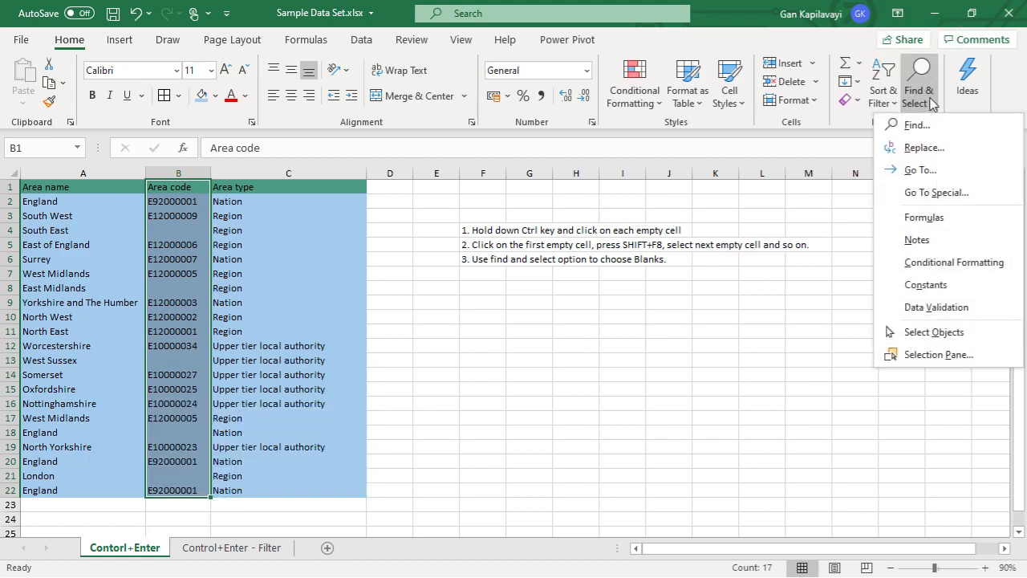
click(931, 193)
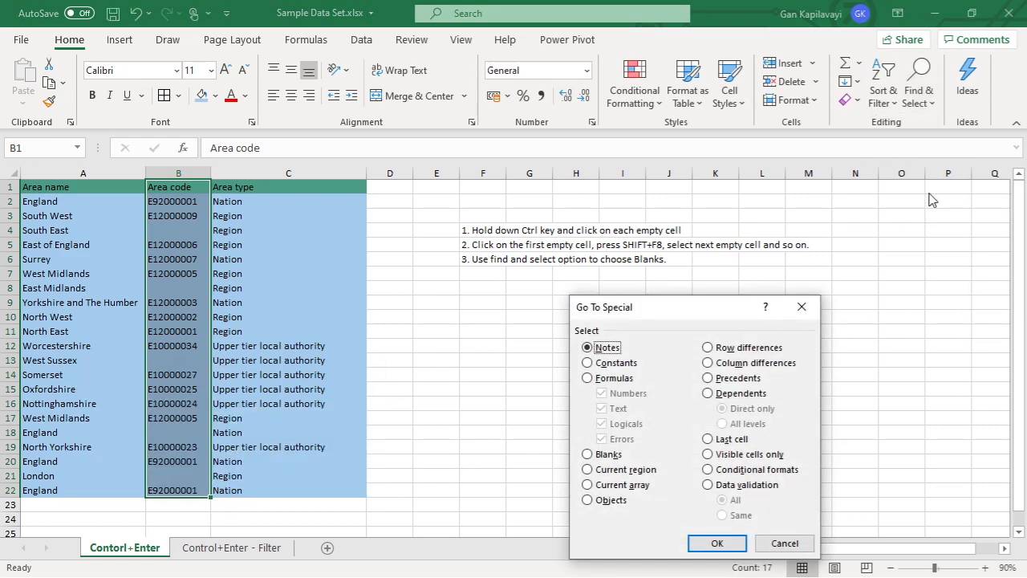
drag(695, 312, 565, 197)
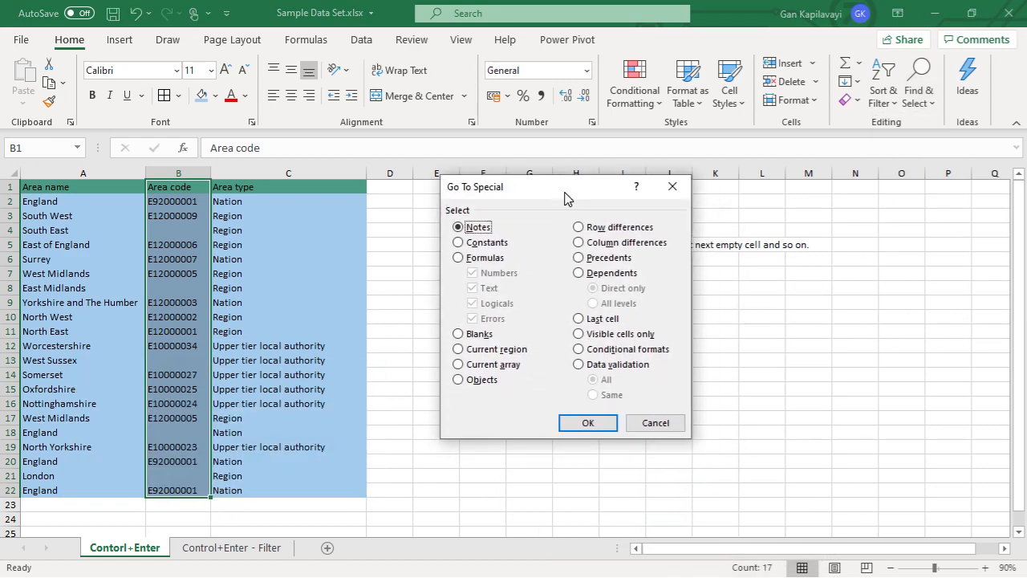
click(474, 335)
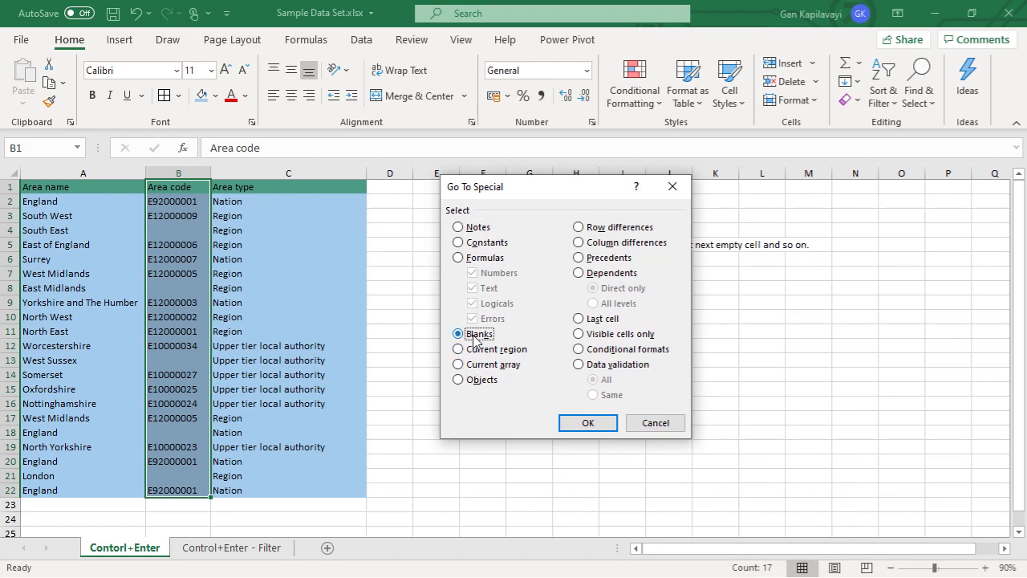
click(586, 422)
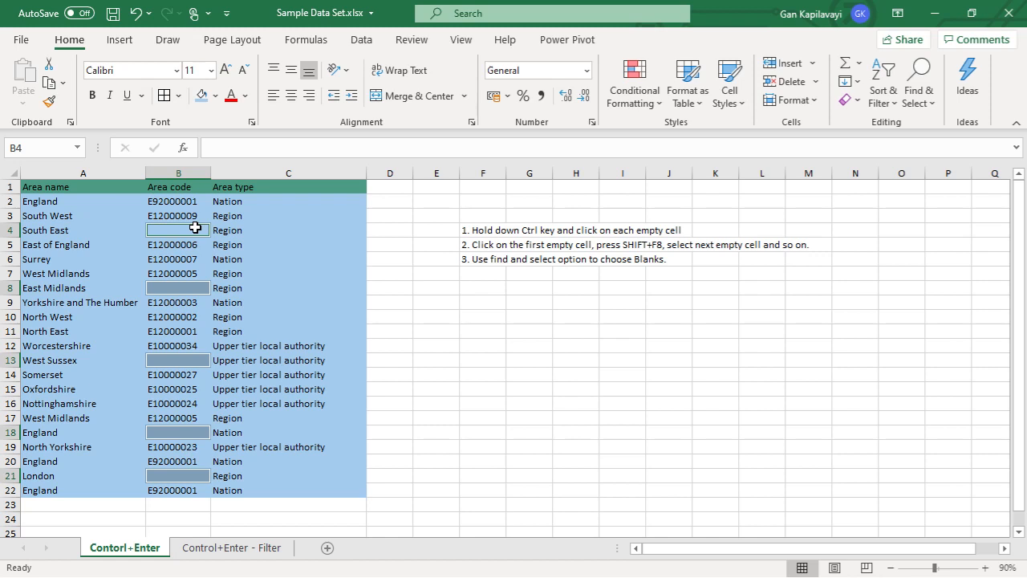
Fill all the selected blank cells at once with the text "Area code is not yet defined"
text(Area cod)
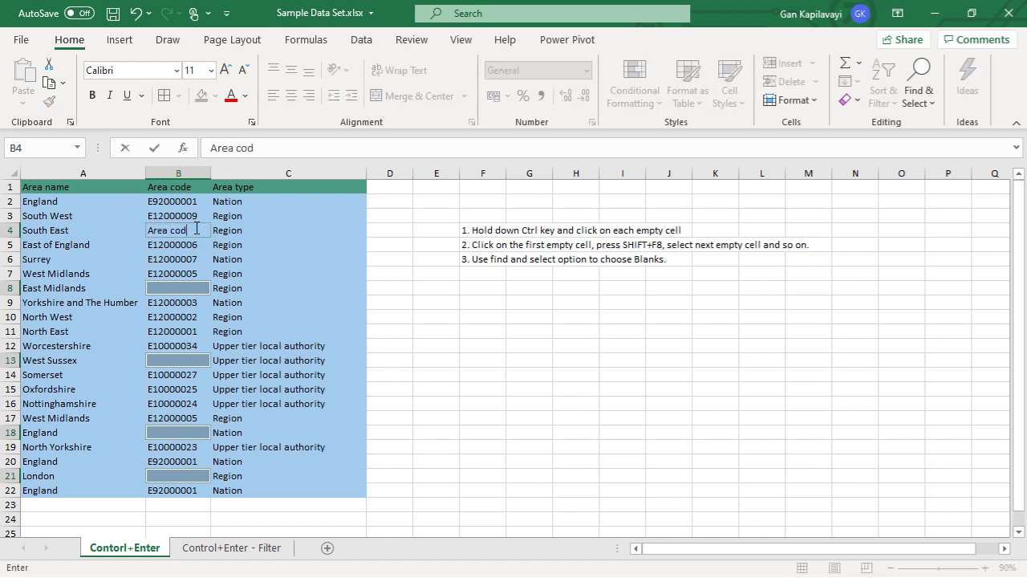
text(e is not yet defined)
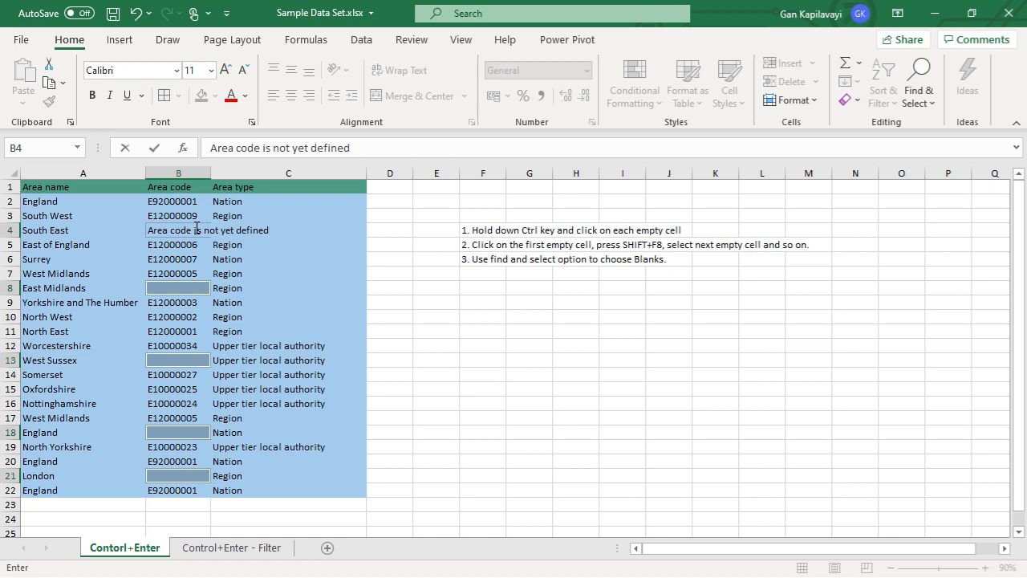
key(ctrl+Return)
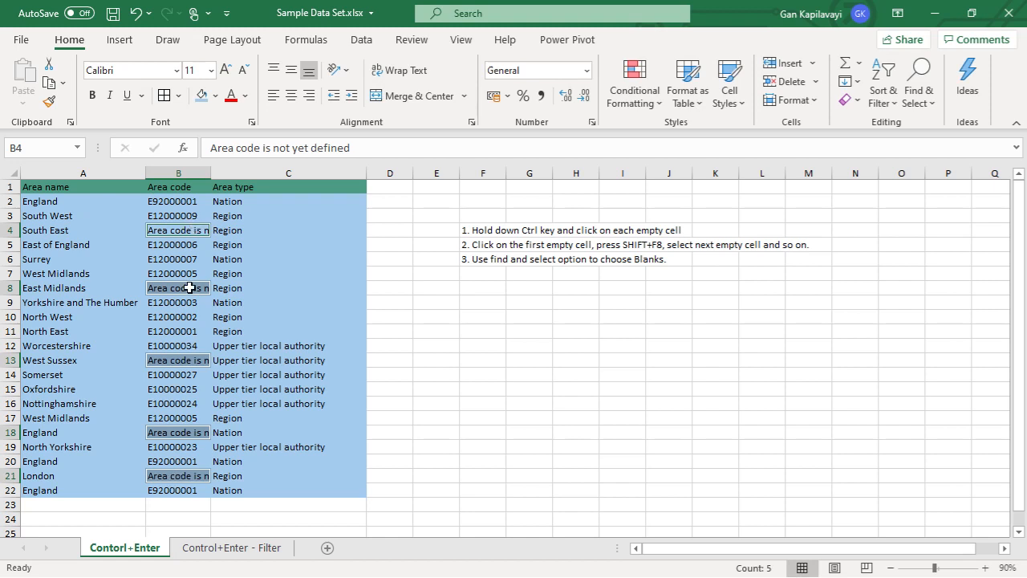
AutoFit the width of column B to its contents and check the filled cells B4 and B8
click(383, 271)
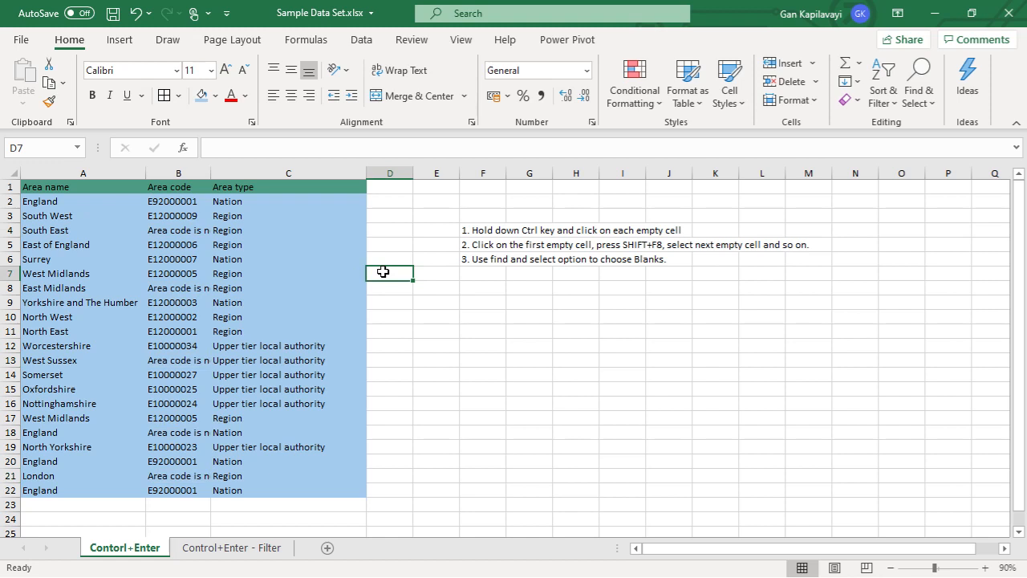
double_click(211, 175)
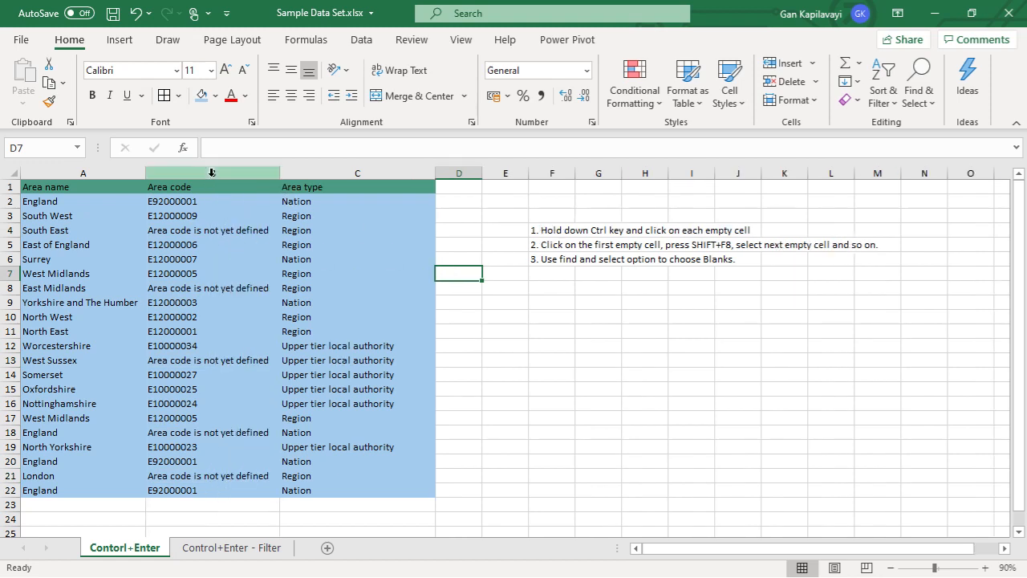
click(239, 230)
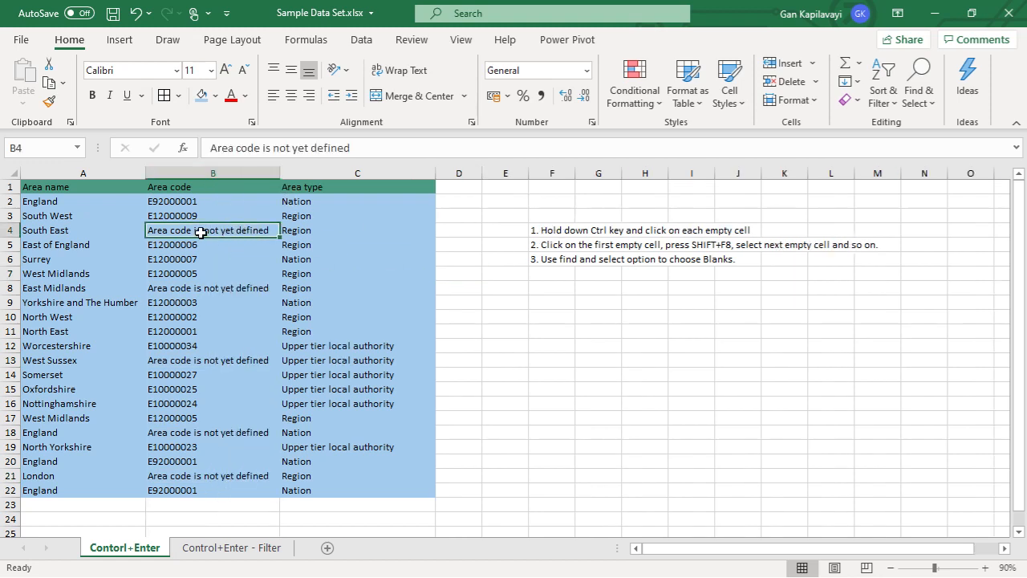
click(202, 292)
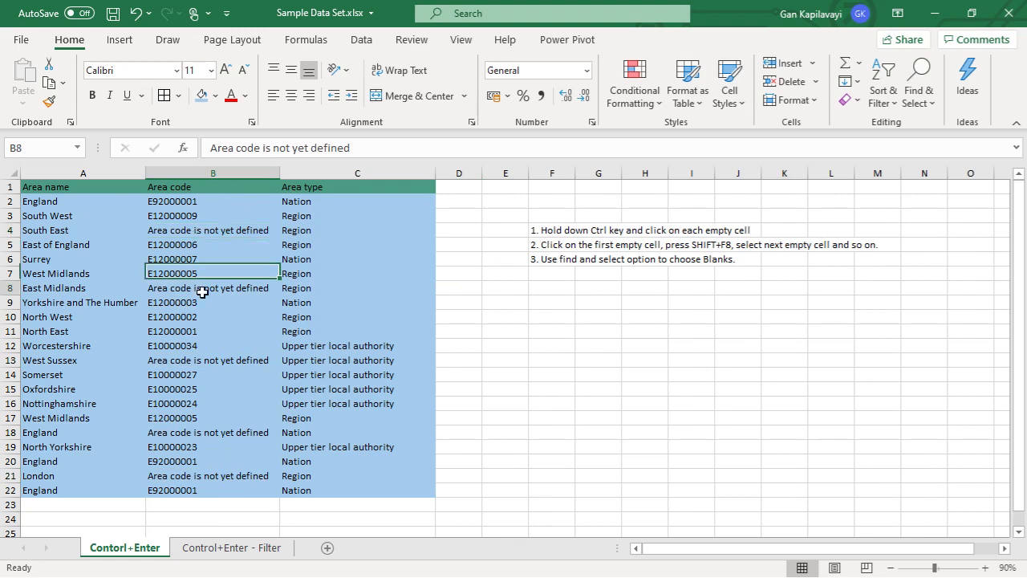
Check the filled Area code cells B13, B18 and B21
click(217, 362)
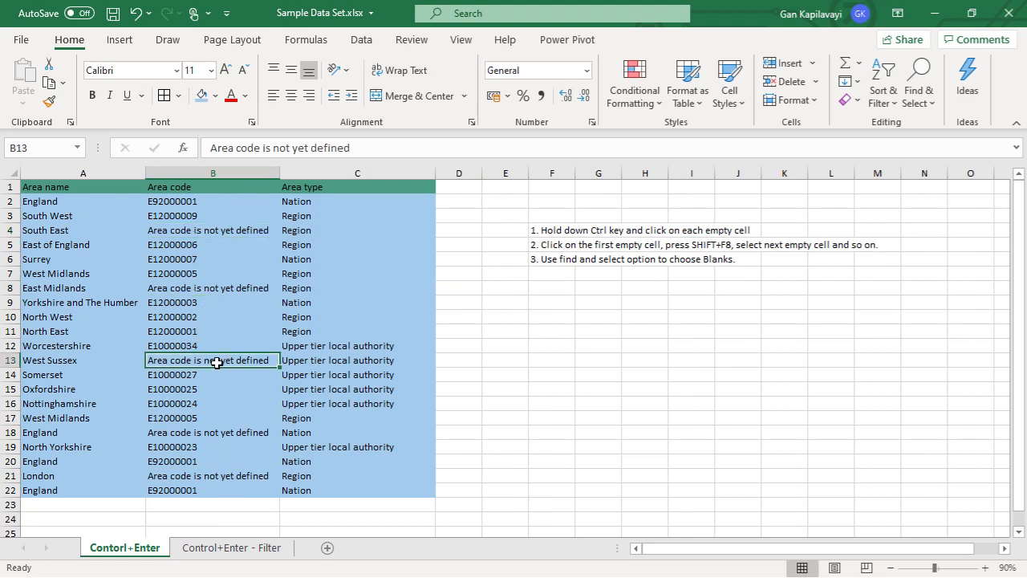
click(234, 432)
scroll(255, 325, down, 1)
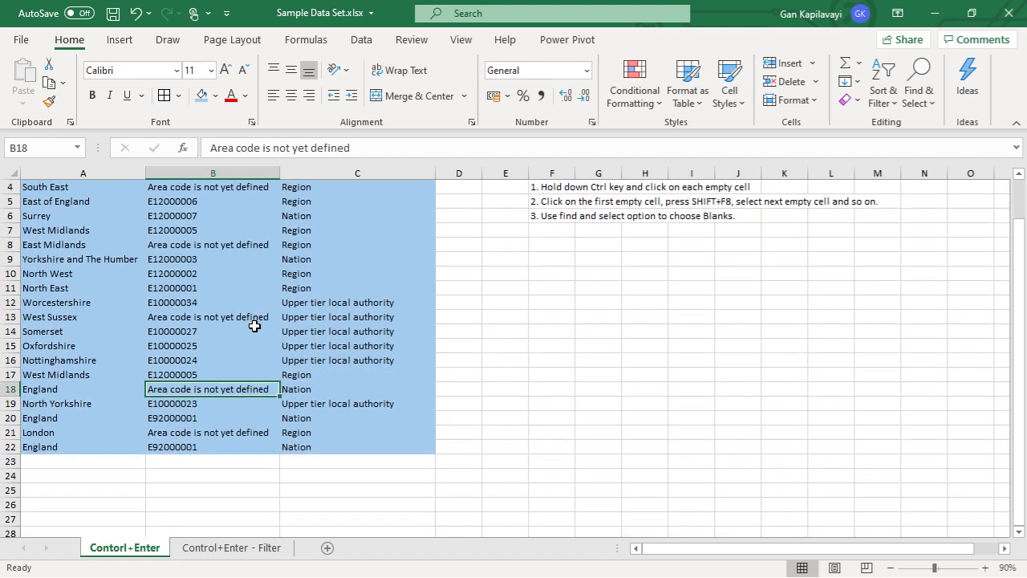
ctrl+click(211, 431)
scroll(226, 317, up, 1)
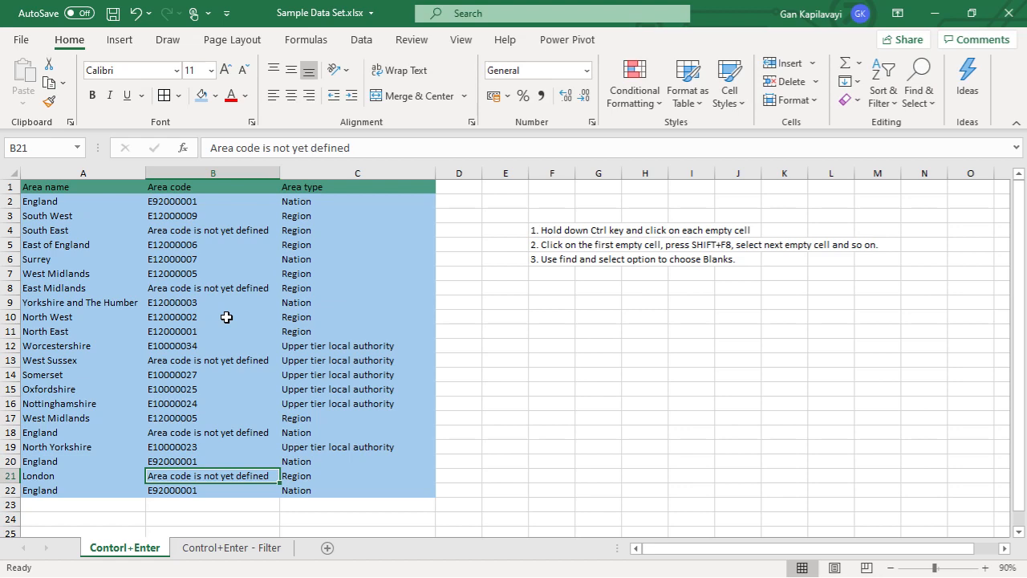
Open the "Control+Enter - Filter" sheet and review its area data down to the last row
click(218, 549)
click(211, 283)
scroll(211, 284, up, 6)
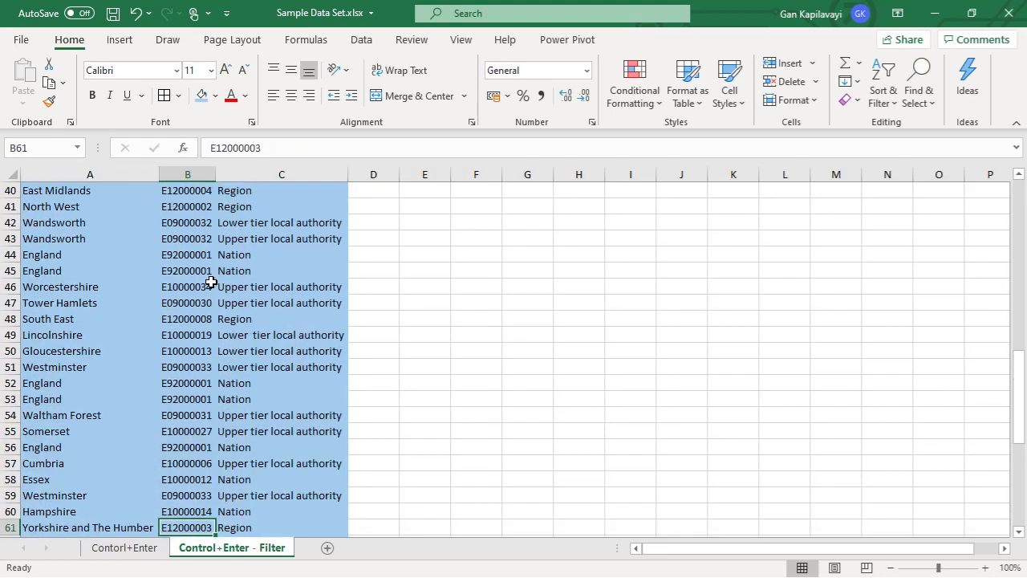
scroll(211, 289, down, 12)
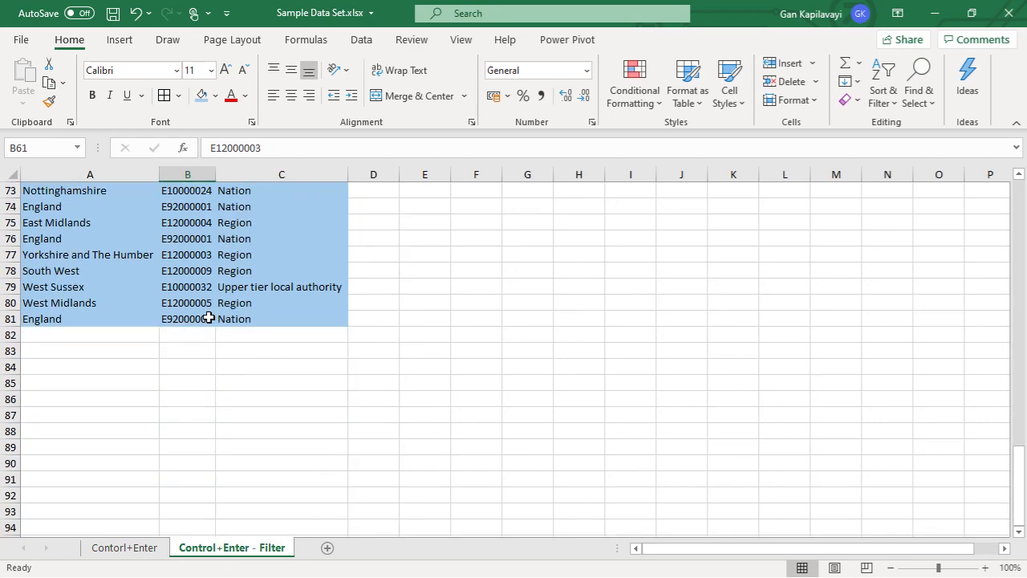
scroll(209, 319, up, 20)
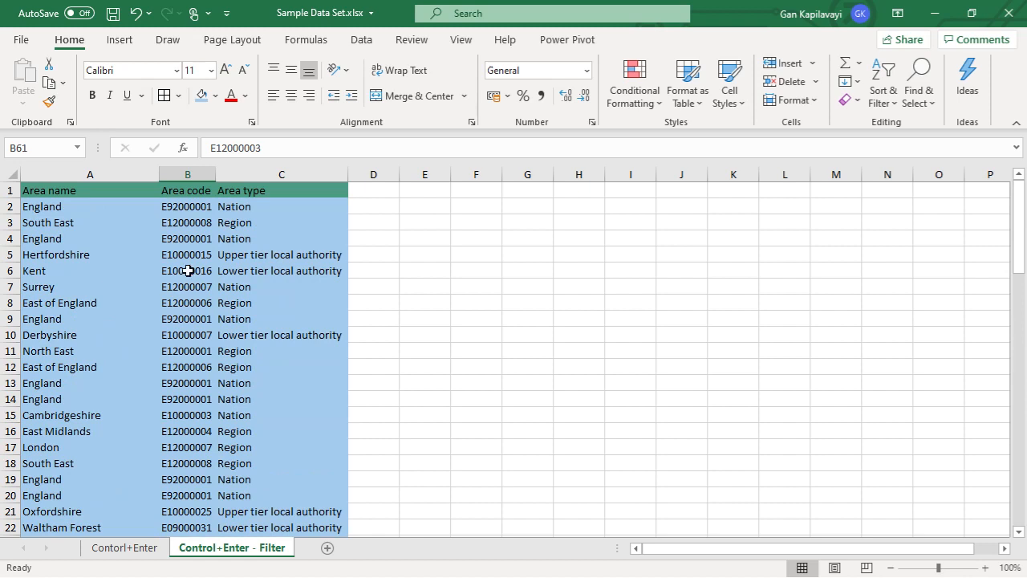
ctrl+click(243, 207)
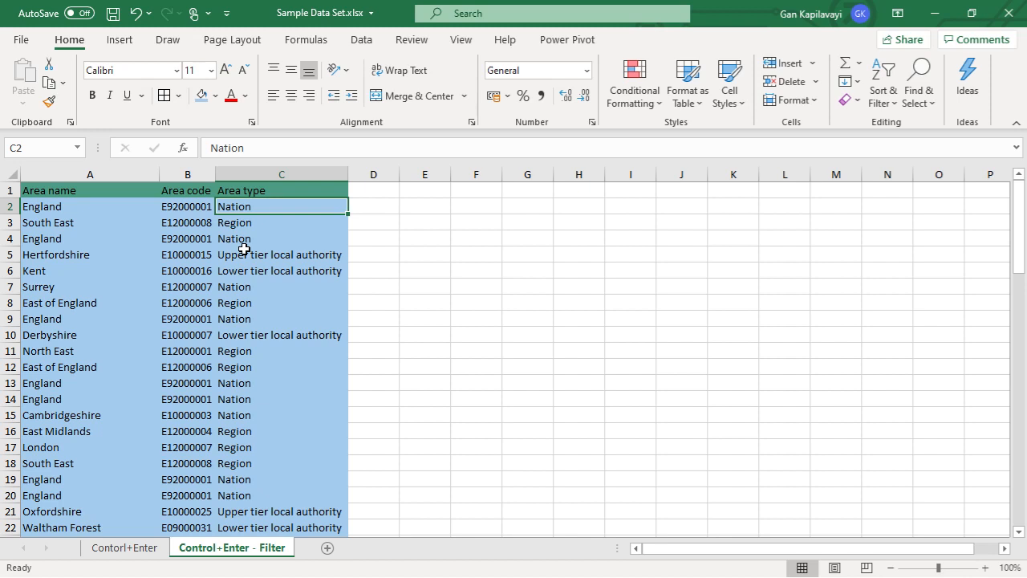
Turn on filtering for the area table's header row, starting from the Area name header
click(131, 190)
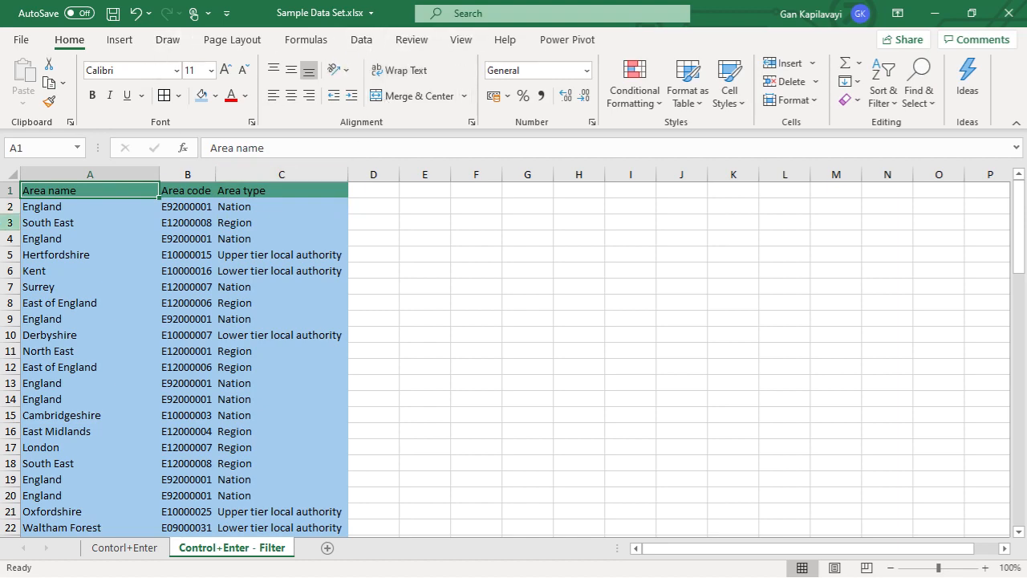
click(362, 40)
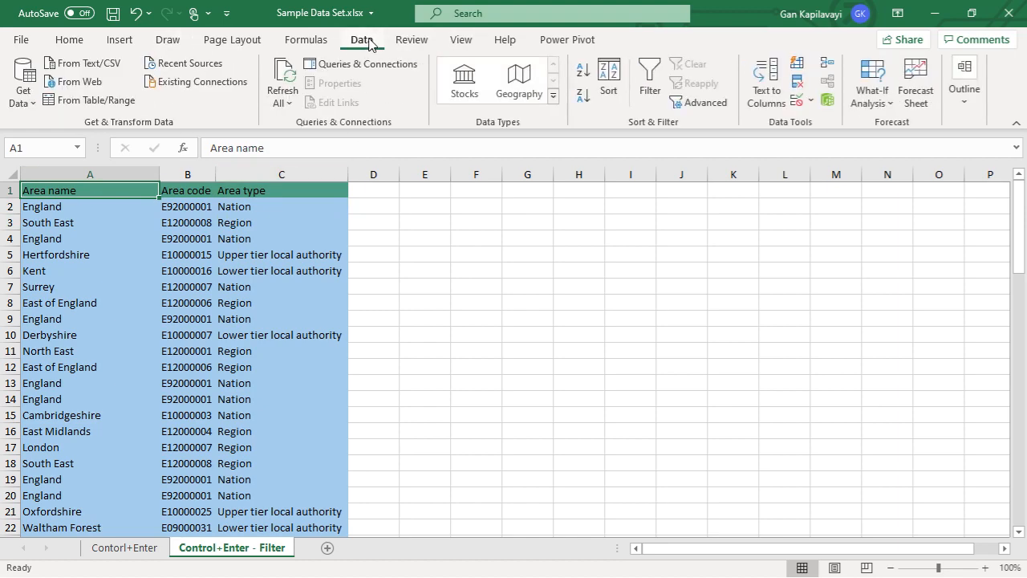
click(655, 90)
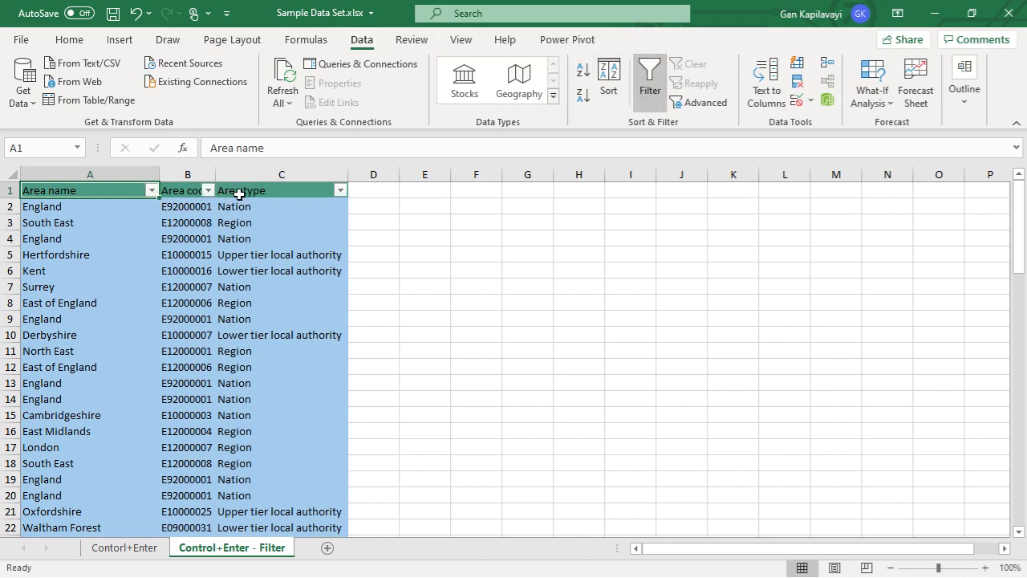
Filter the Area type column to show only Nation and review the filtered rows
click(300, 194)
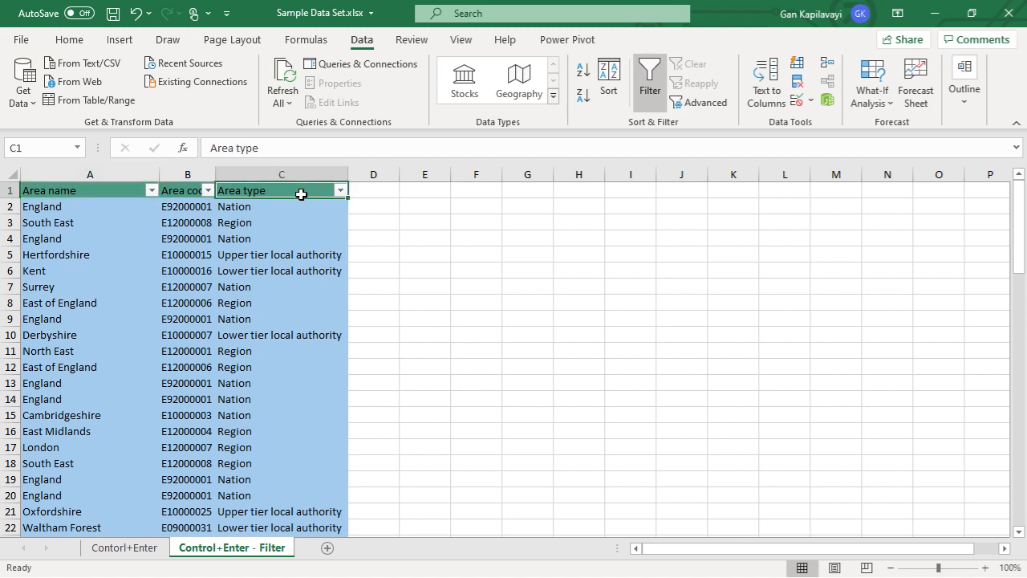
click(340, 191)
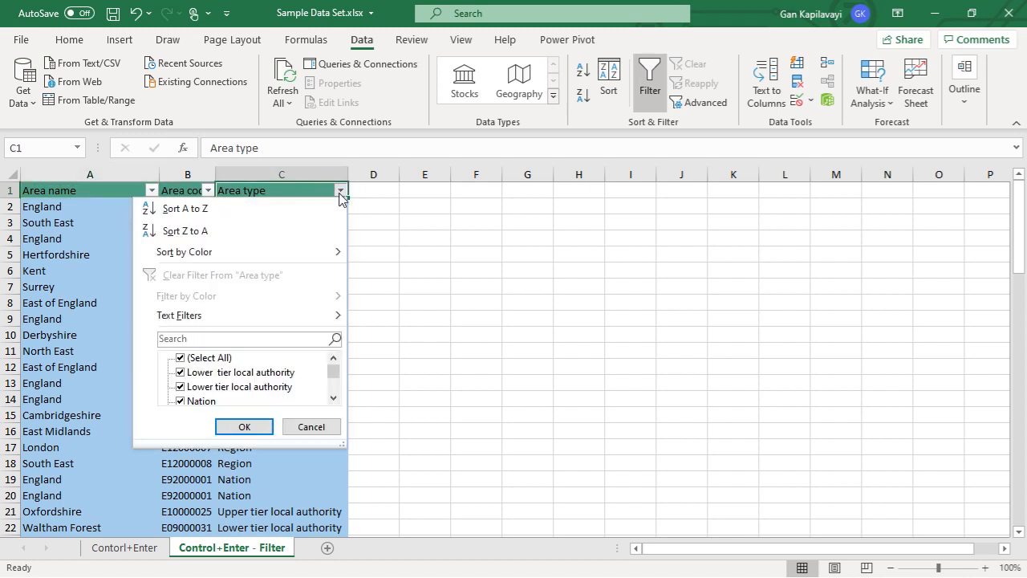
click(225, 357)
click(202, 402)
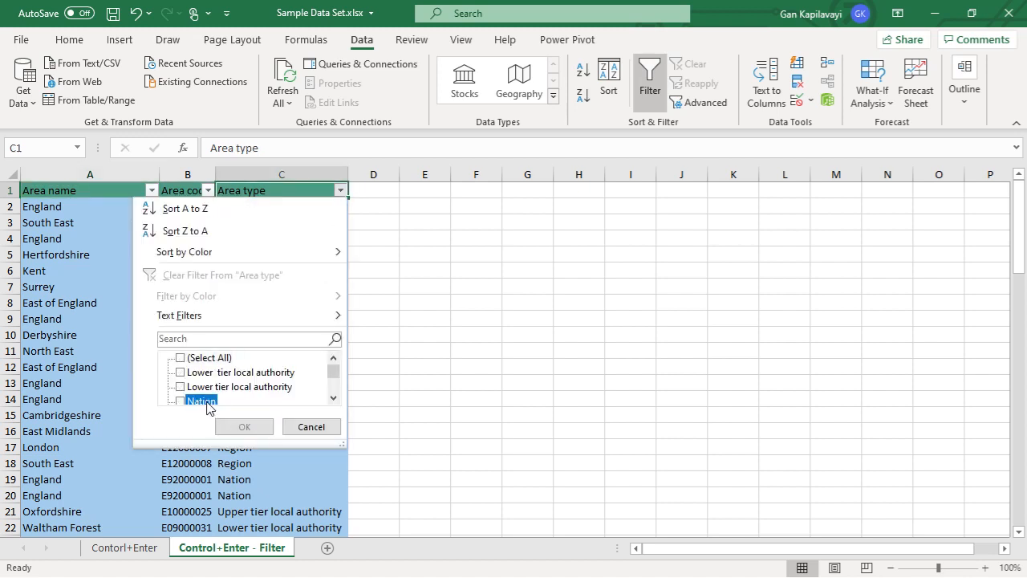
click(244, 426)
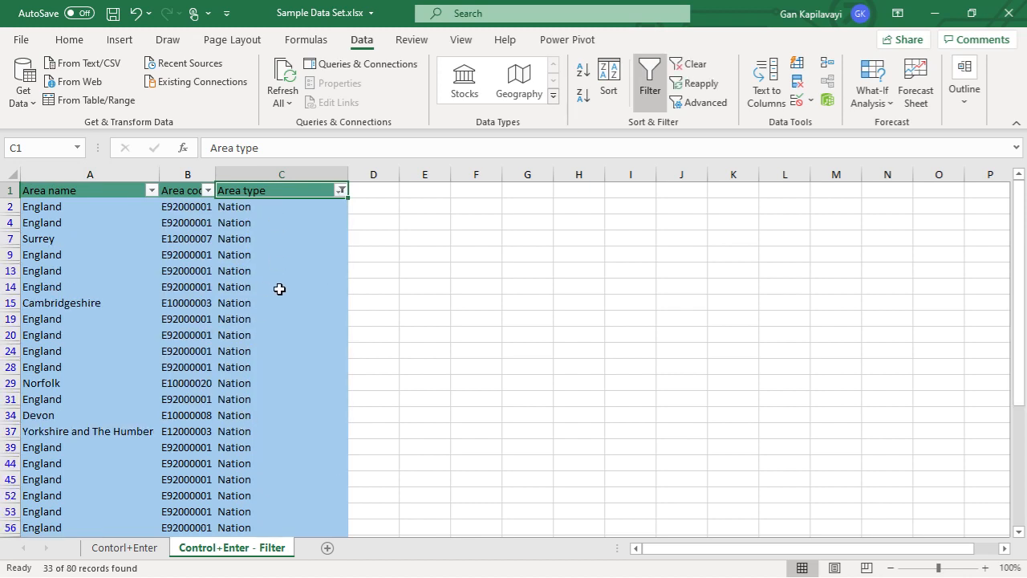
key(Return)
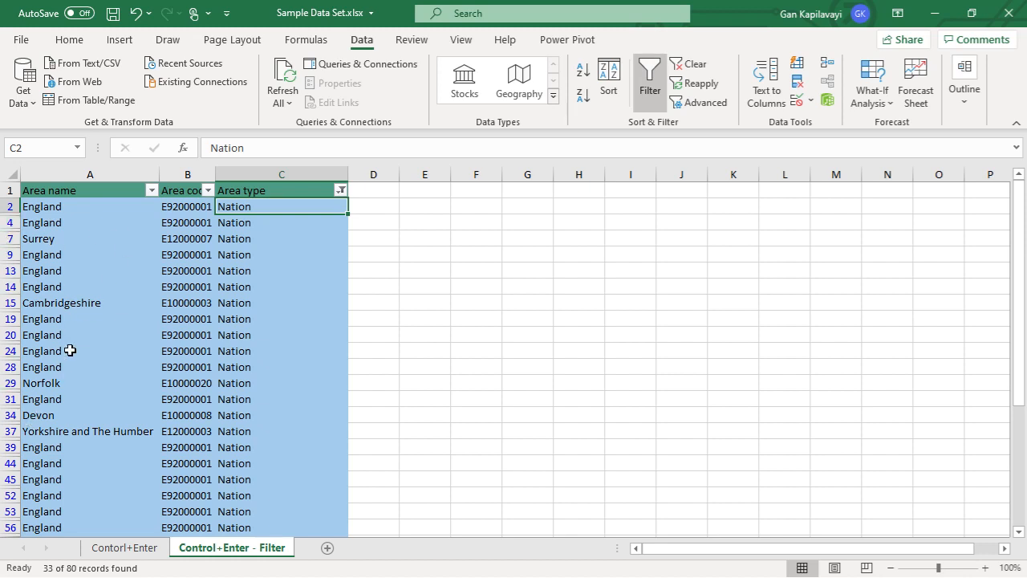
scroll(70, 350, down, 5)
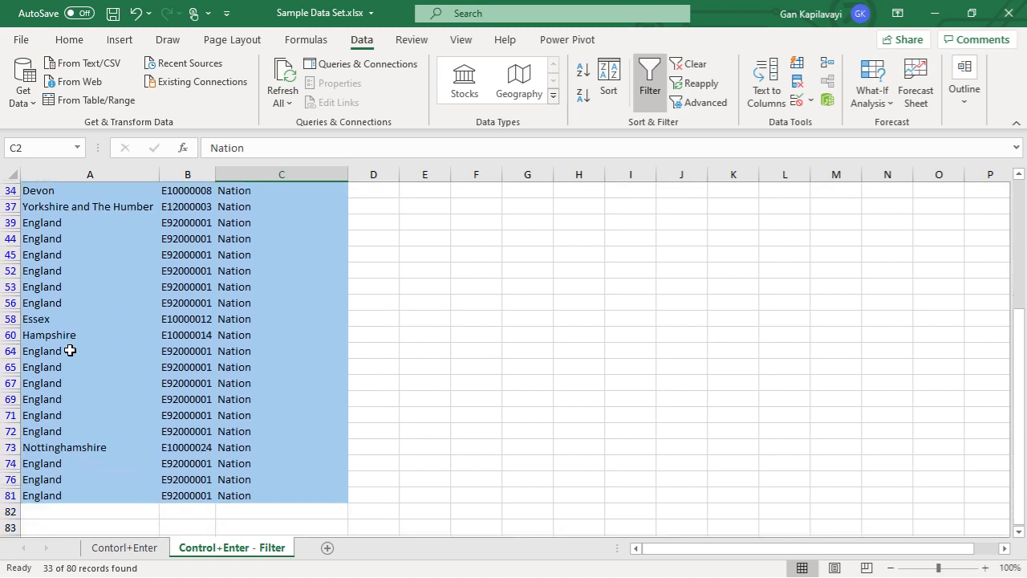
scroll(70, 350, up, 5)
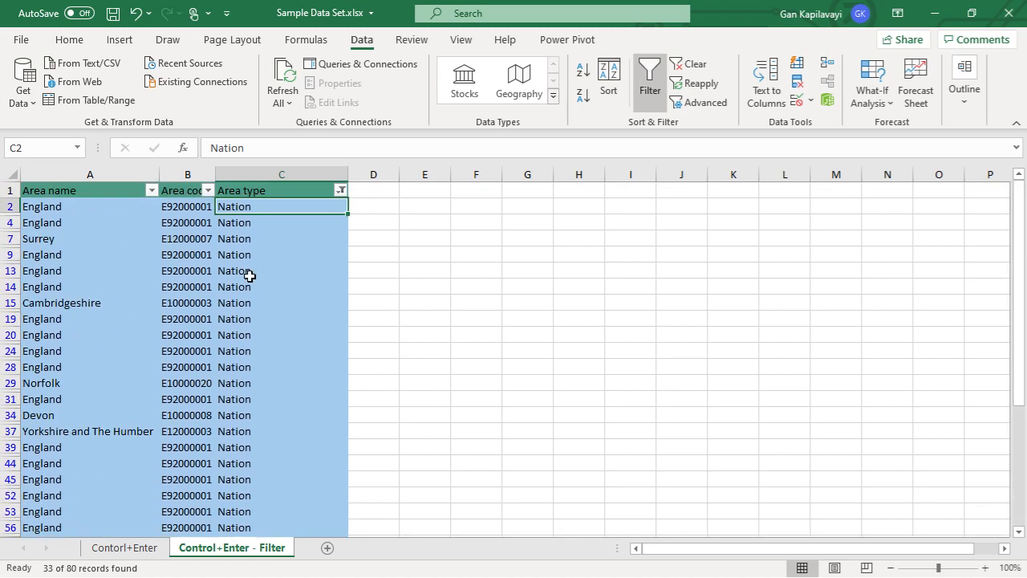
Replace all visible Nation entries in the Area type column, from C2 down, with "Kingdom" in one entry
click(250, 275)
click(268, 210)
key(ctrl+shift+Down)
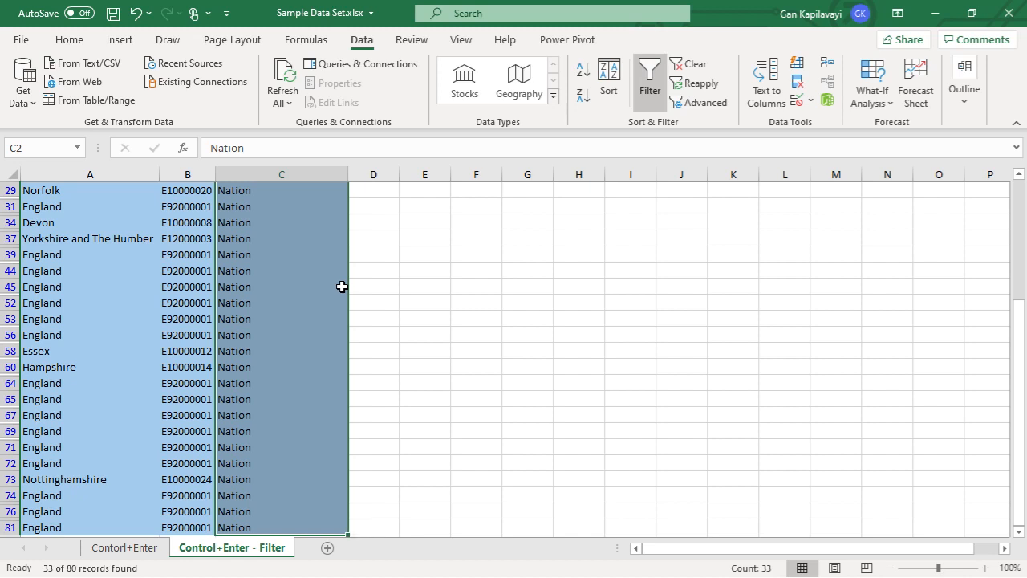
text(Kingd)
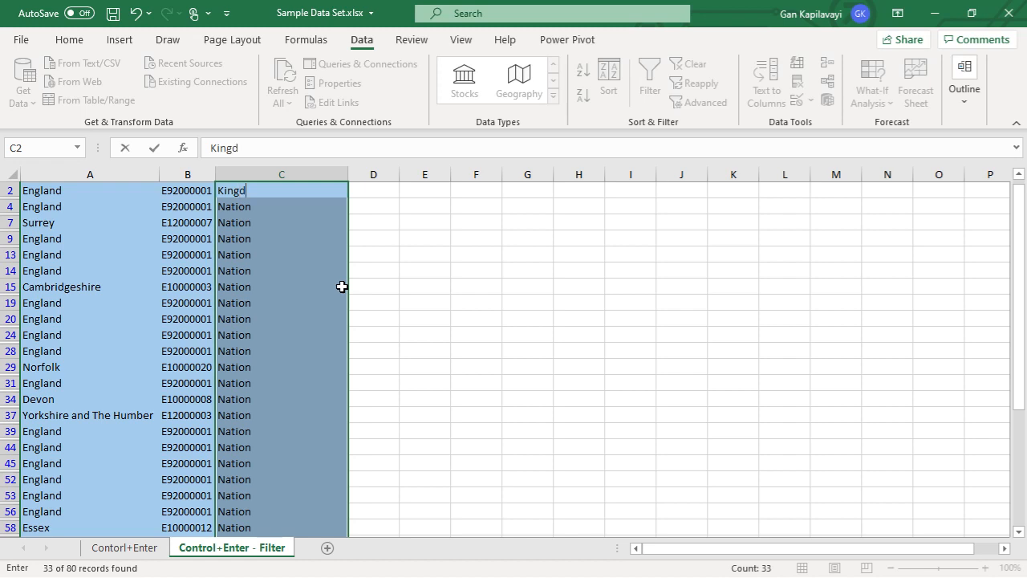
text(om)
key(ctrl+Return)
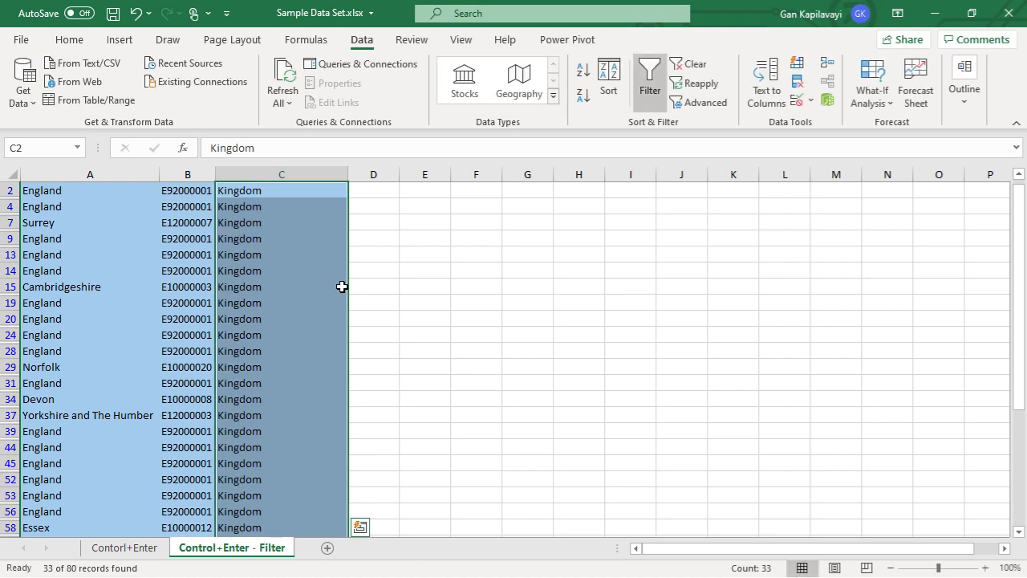
Clear the Nation filter from the Area type column to show all rows
click(302, 240)
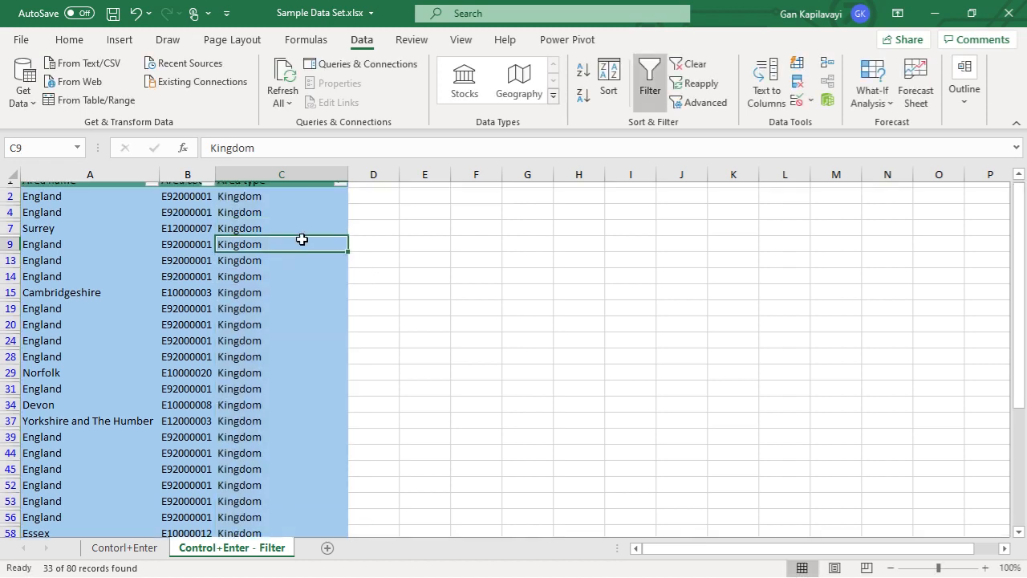
scroll(301, 239, up, 1)
click(341, 190)
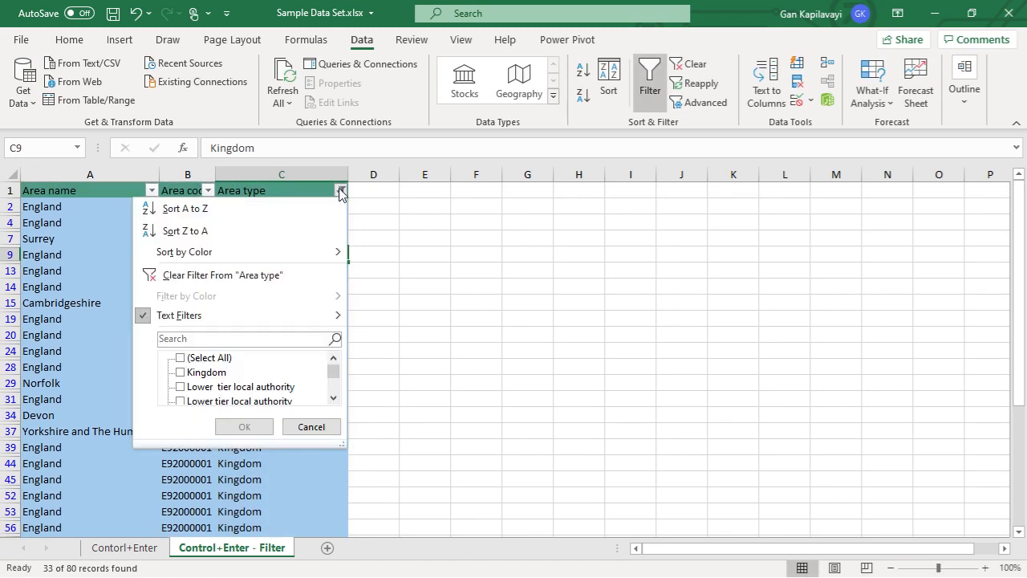
click(271, 275)
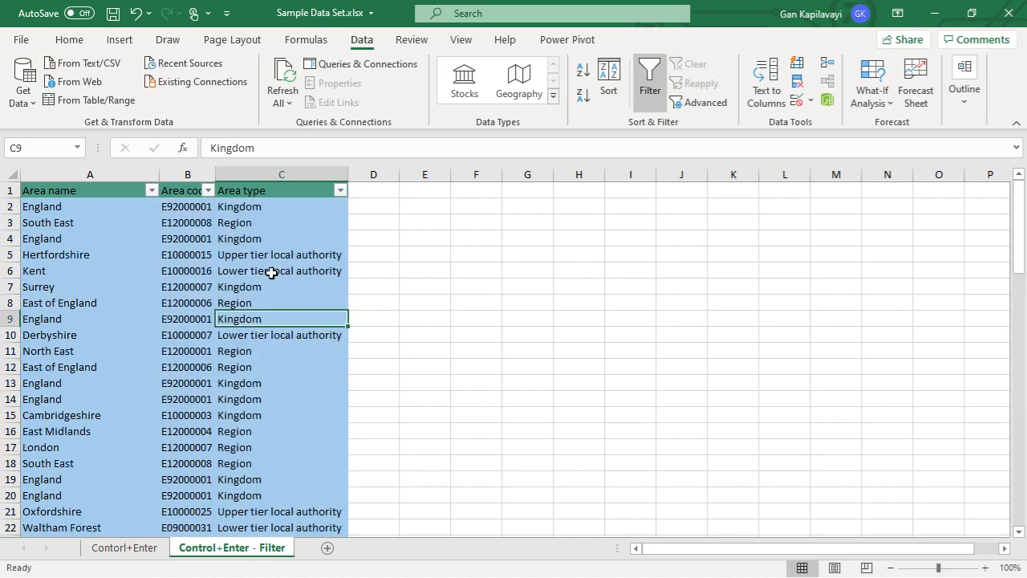
Enlarge the Area type filter list and filter the column to show only Region
click(342, 191)
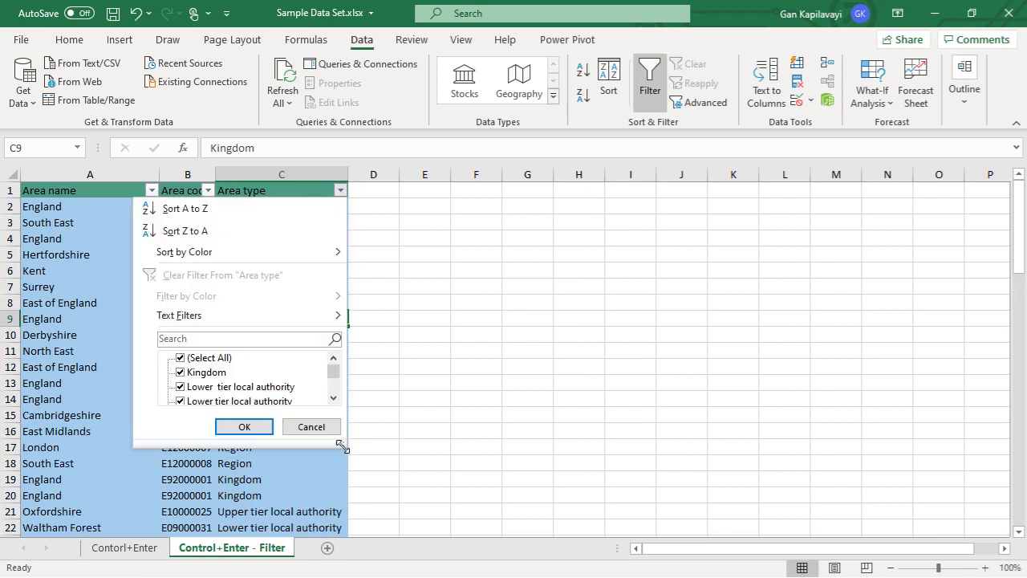
drag(340, 446, 374, 526)
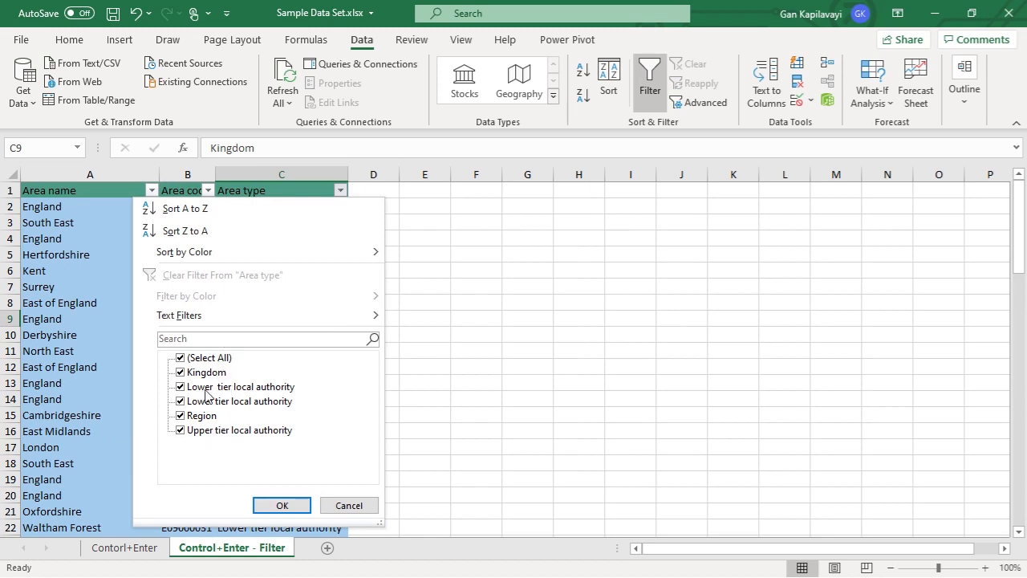
click(199, 361)
click(200, 417)
click(275, 500)
Replace all visible Region entries in the Area type column, from C3 down, with "District" in one entry
click(266, 207)
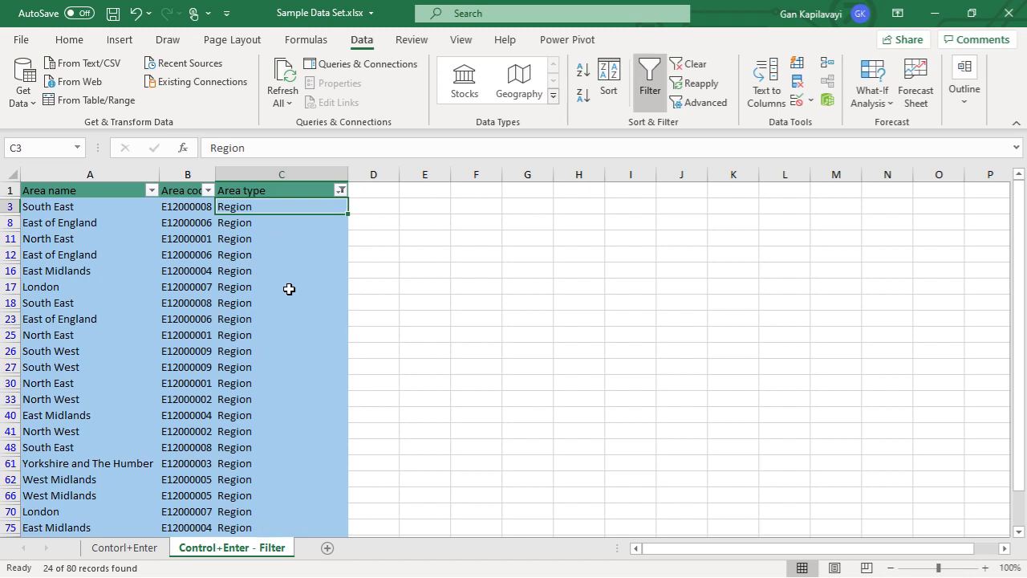
key(ctrl+shift+Down)
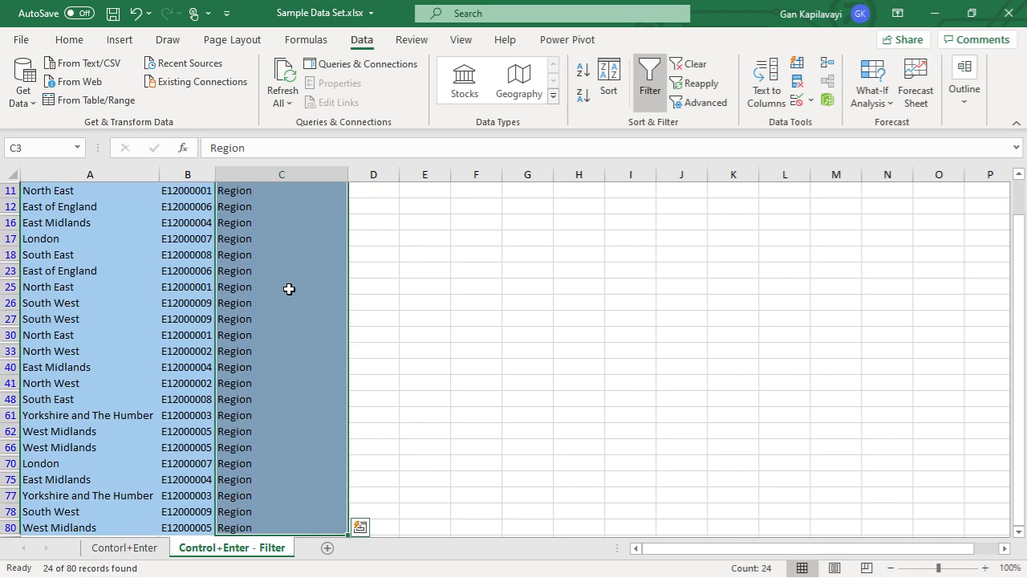
text(District)
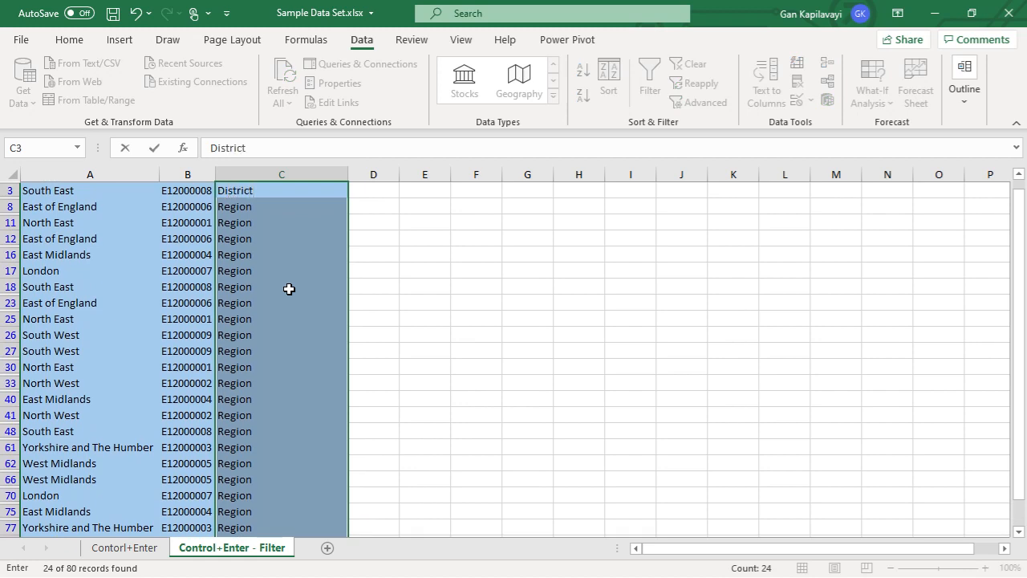
key(ctrl+Return)
key(ctrl+Up)
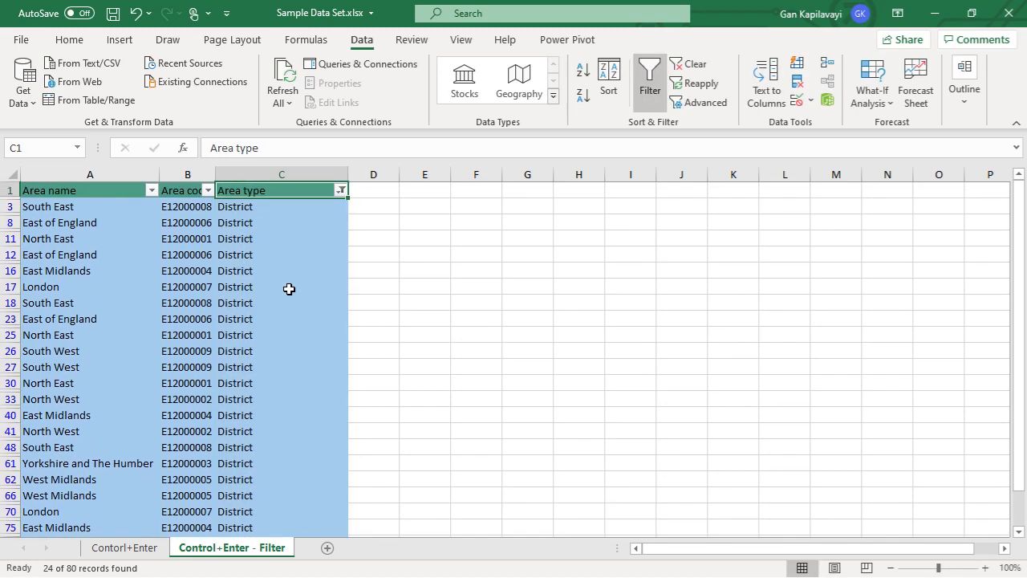
Clear the Region filter from the Area type column to show all rows
click(341, 190)
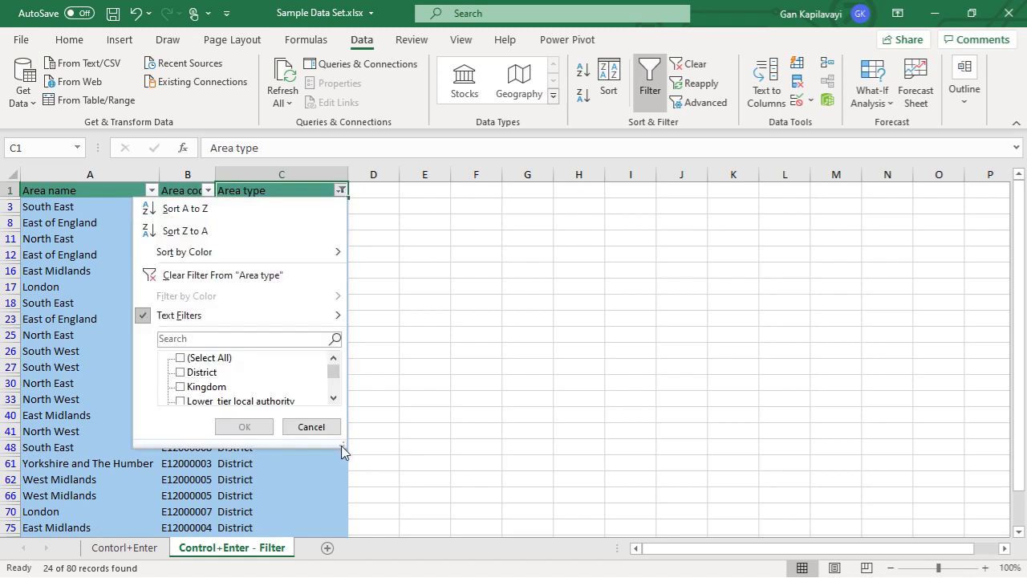
drag(341, 446, 412, 533)
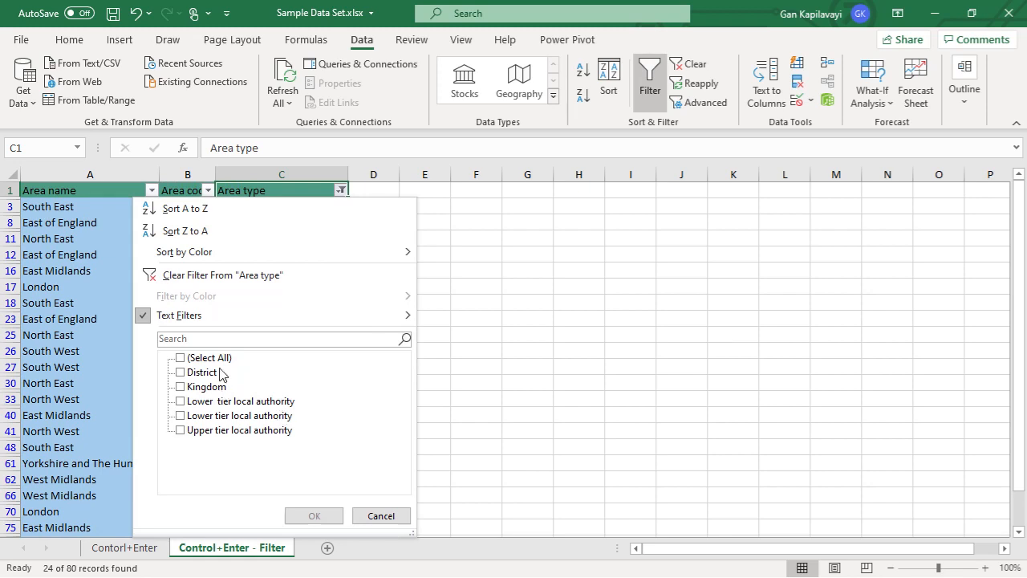
click(227, 275)
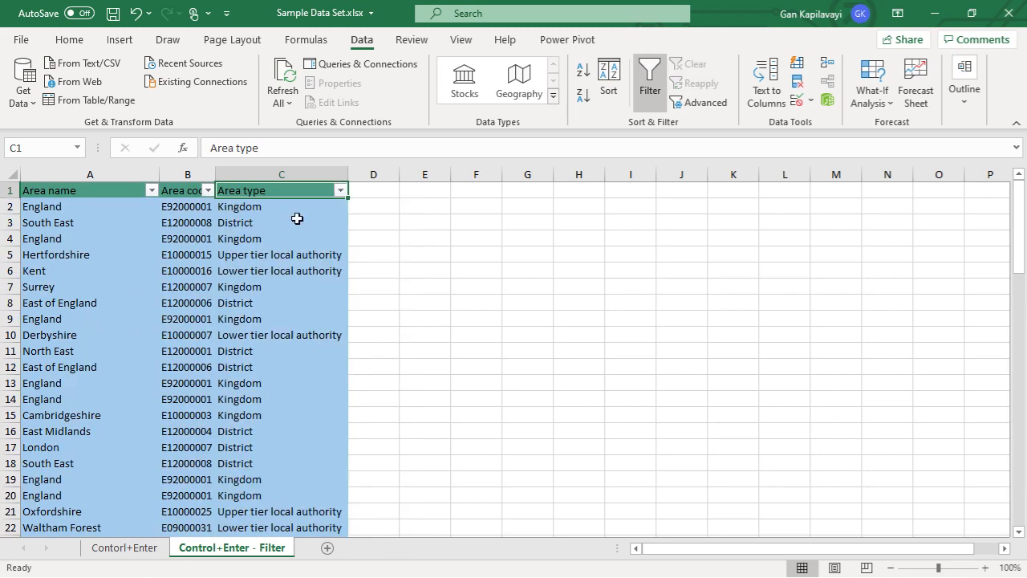
Filter the Area type column to show only both spelling variants of Lower tier local authority, enlarging the filter list to see them
click(340, 191)
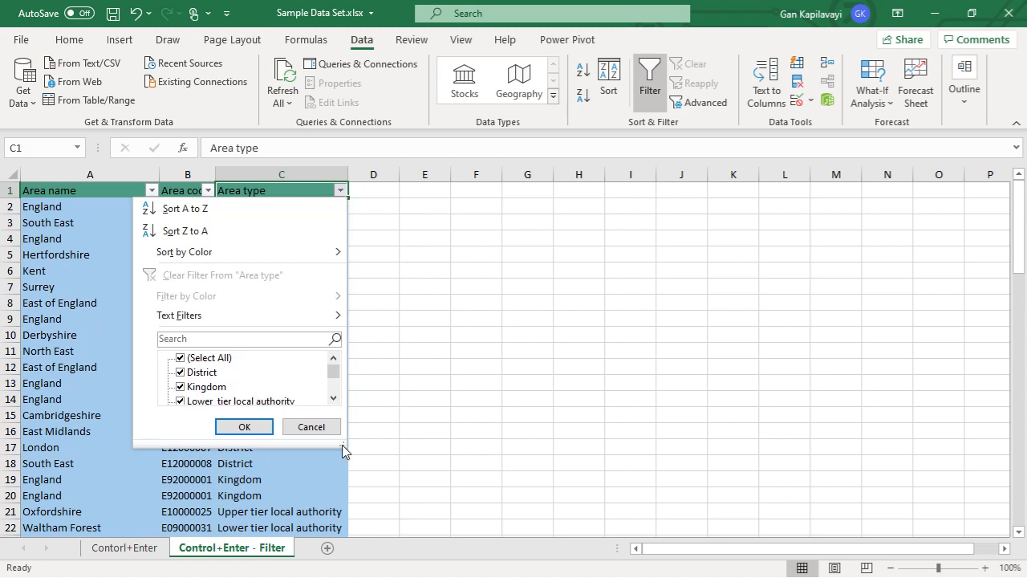
drag(342, 445, 438, 547)
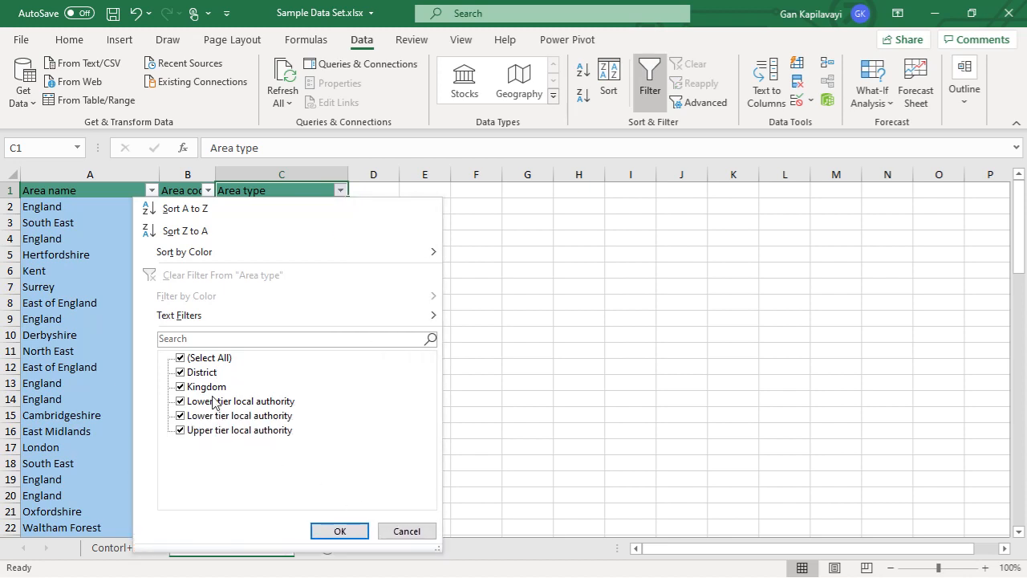
click(180, 358)
click(180, 401)
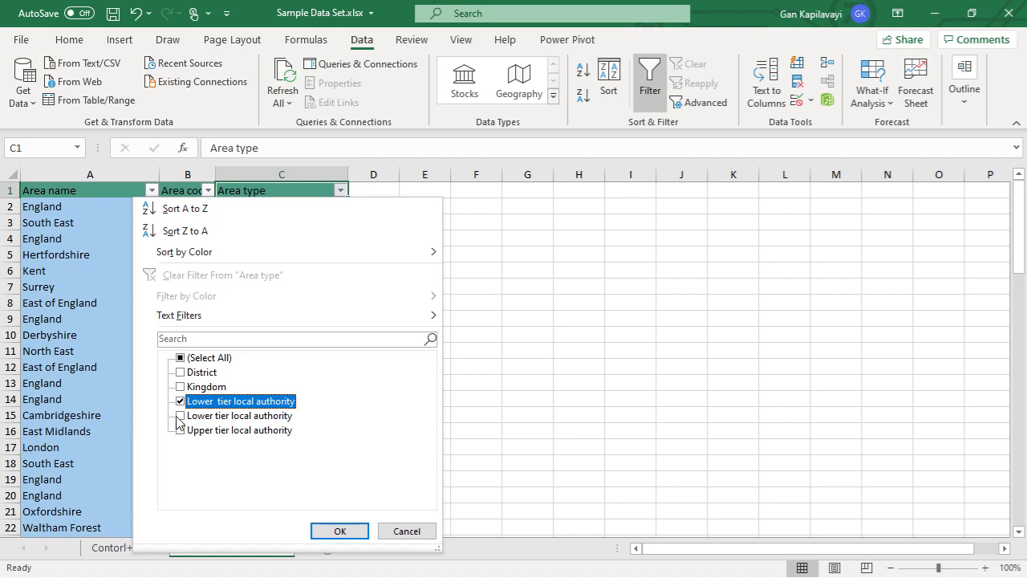
click(180, 415)
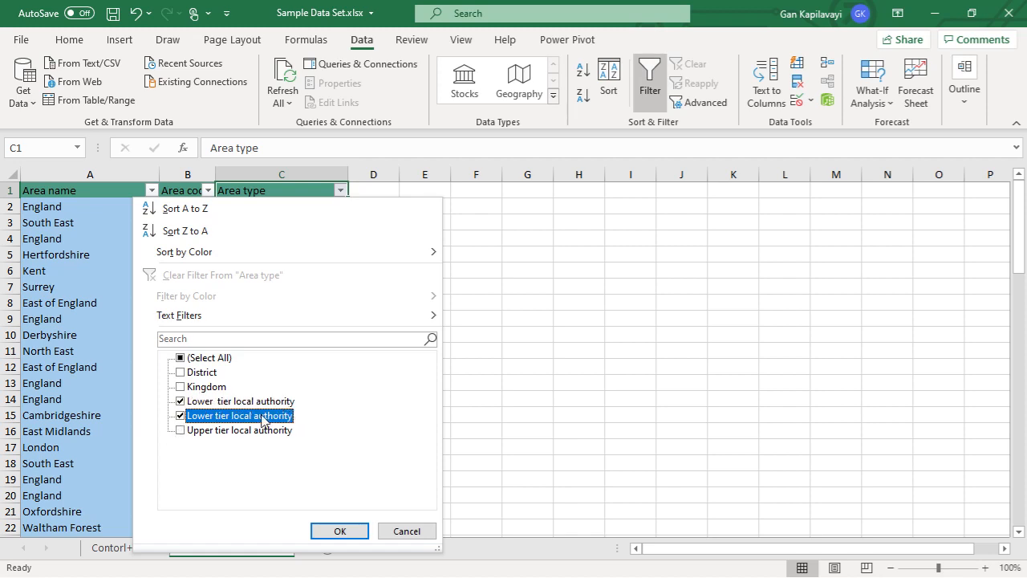
click(357, 528)
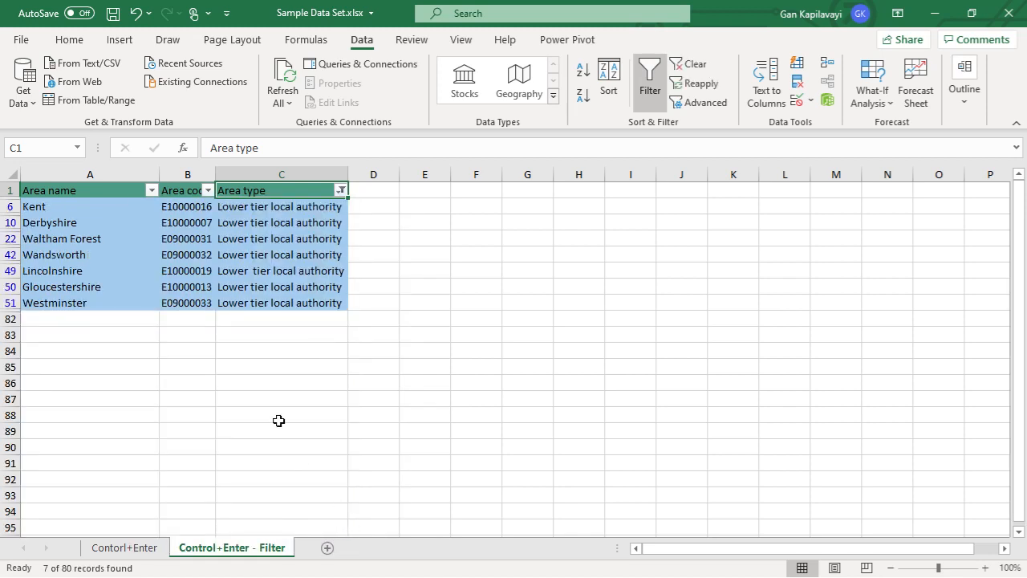
Replace all visible Area type entries, from C6 down to C51, with "Local authority - Lower Level" in one entry
key(Return)
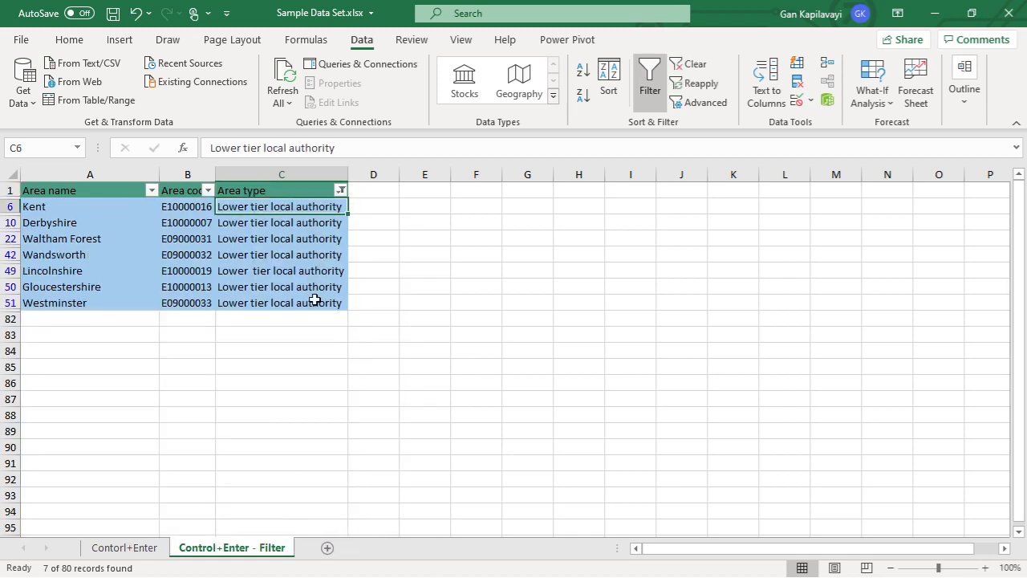
shift+click(314, 300)
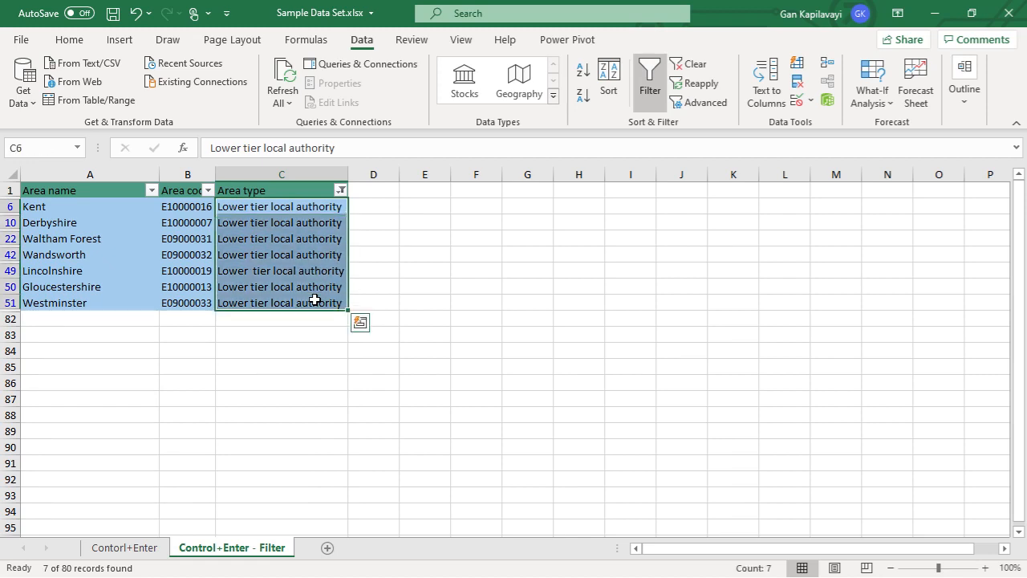
text(Local autho)
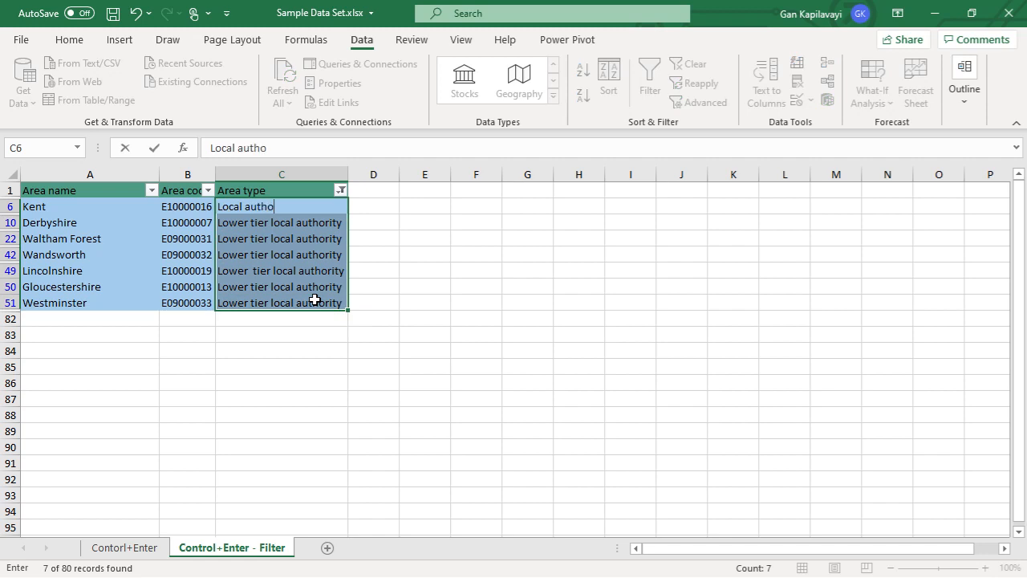
text(rity - Lower Level)
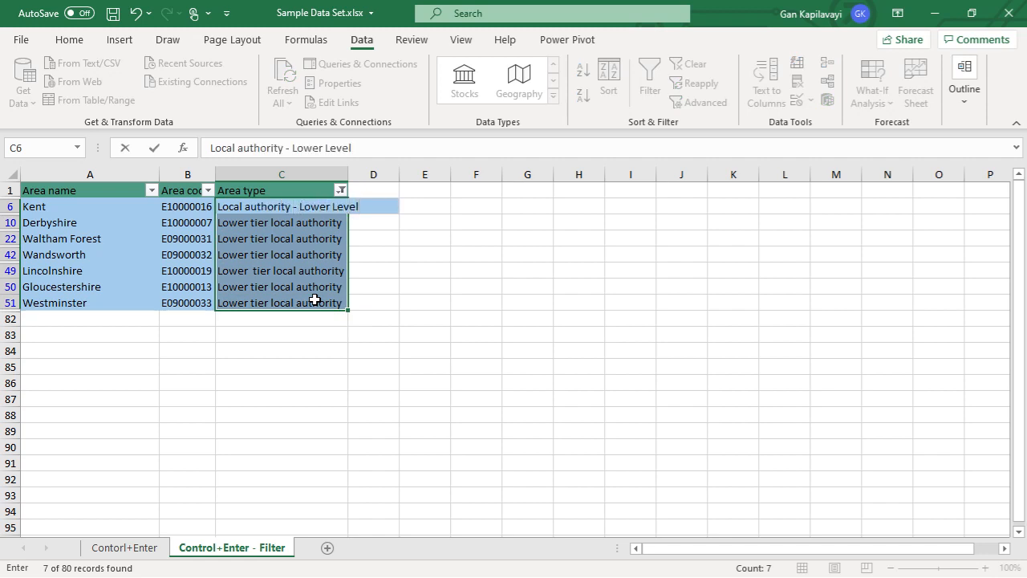
key(ctrl+Return)
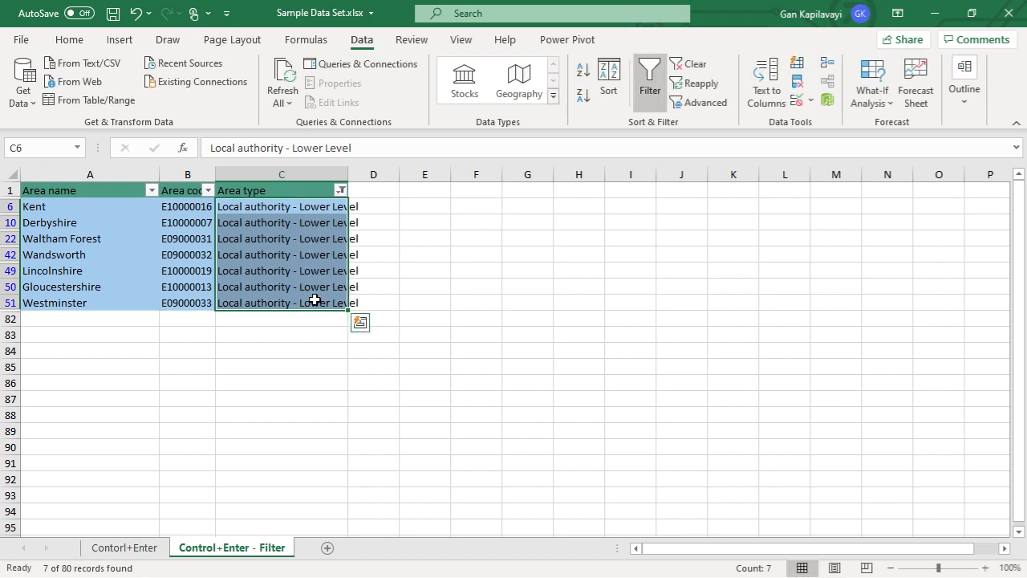
Clear the filter from the Area type column and widen column C so its longest entries fit
click(341, 193)
click(243, 275)
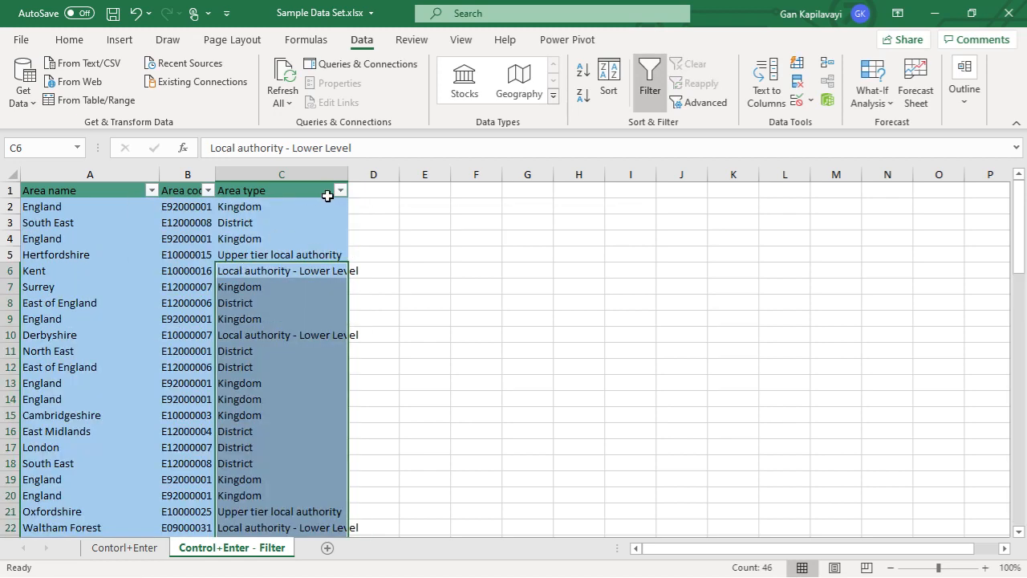
drag(347, 175, 436, 174)
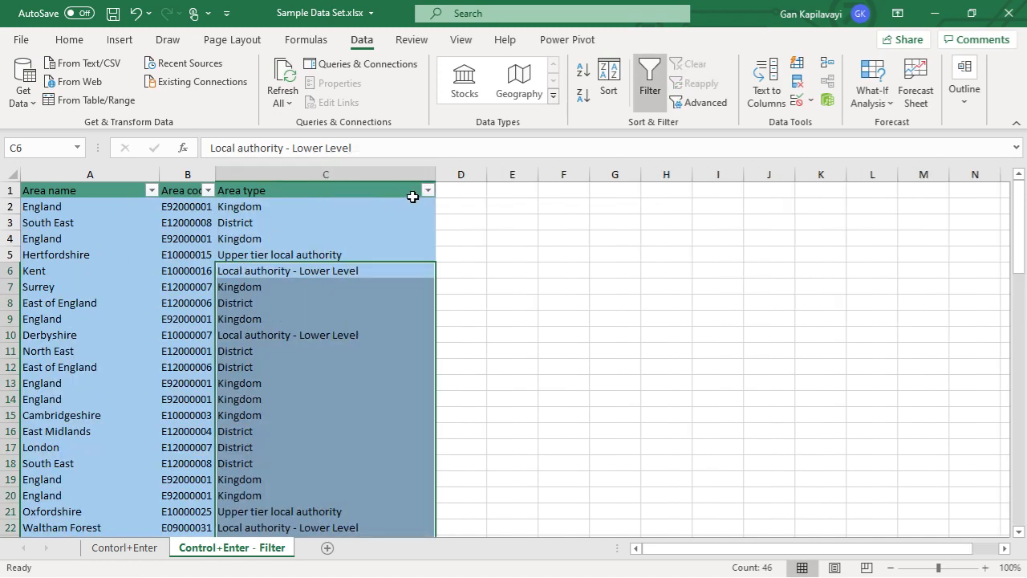
Enlarge the Area type filter list and filter the column to show only Upper tier local authority
click(428, 191)
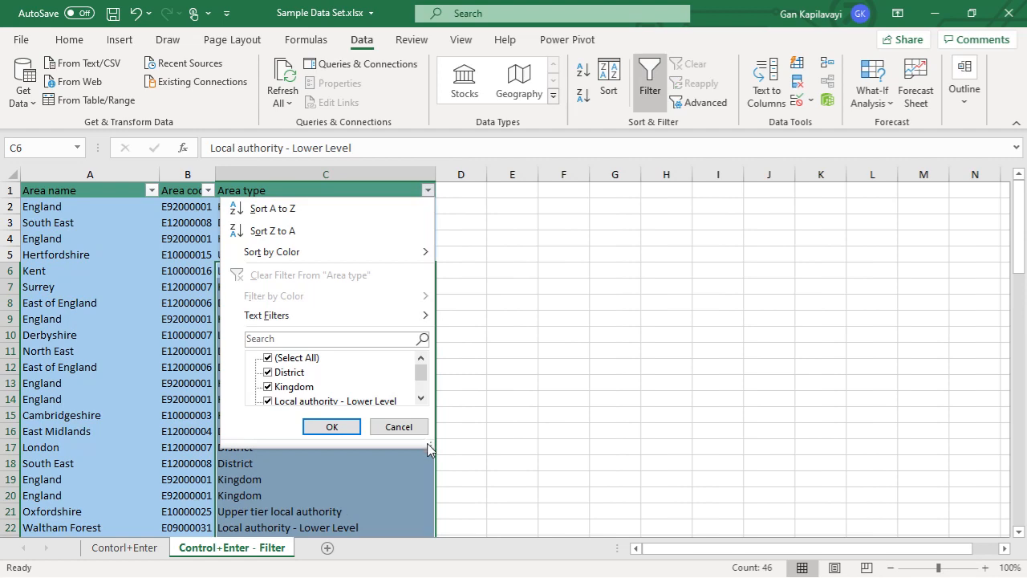
drag(432, 444, 467, 526)
click(309, 358)
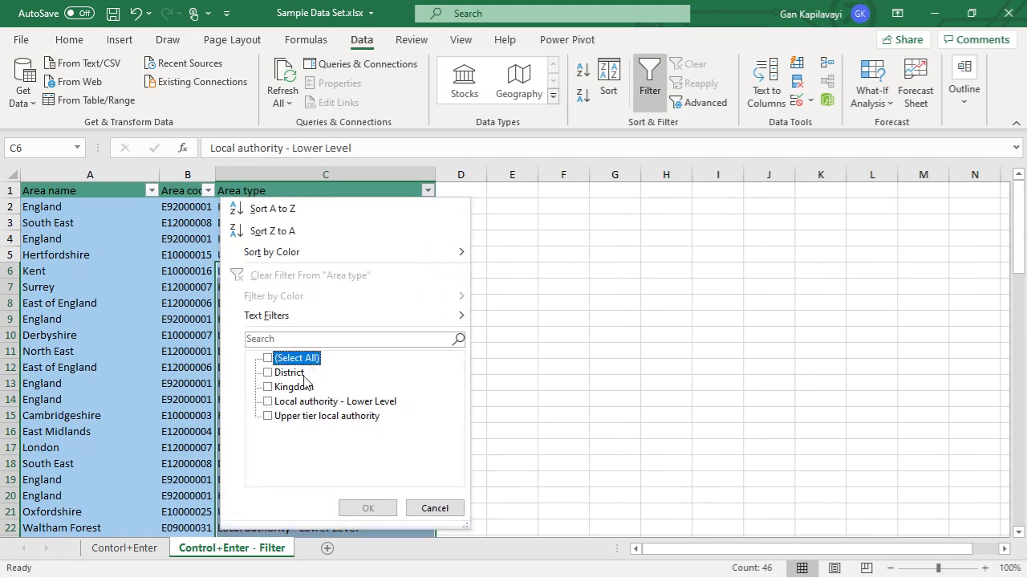
click(297, 418)
click(382, 509)
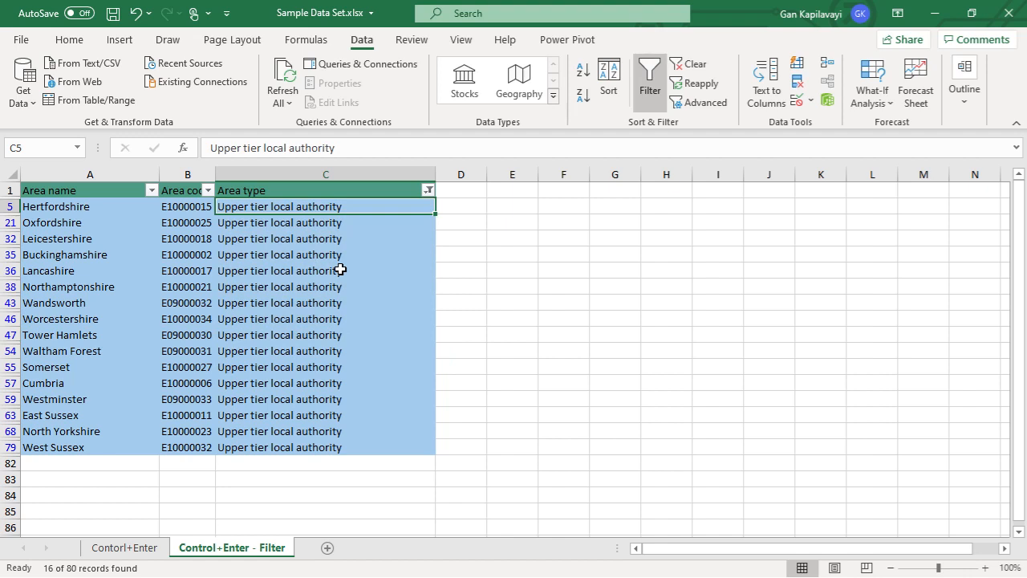
Select the visible Area type cells from C5 down and enter "Local authority - Upper Level" in C5 only
key(Up)
key(Down)
key(ctrl+shift+Down)
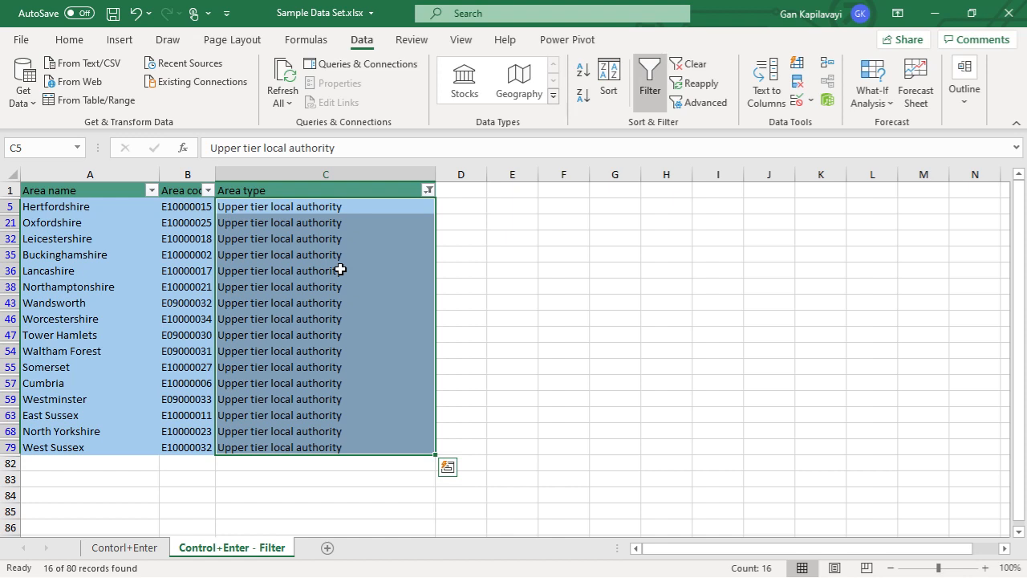
text(Local authority - Lower Level)
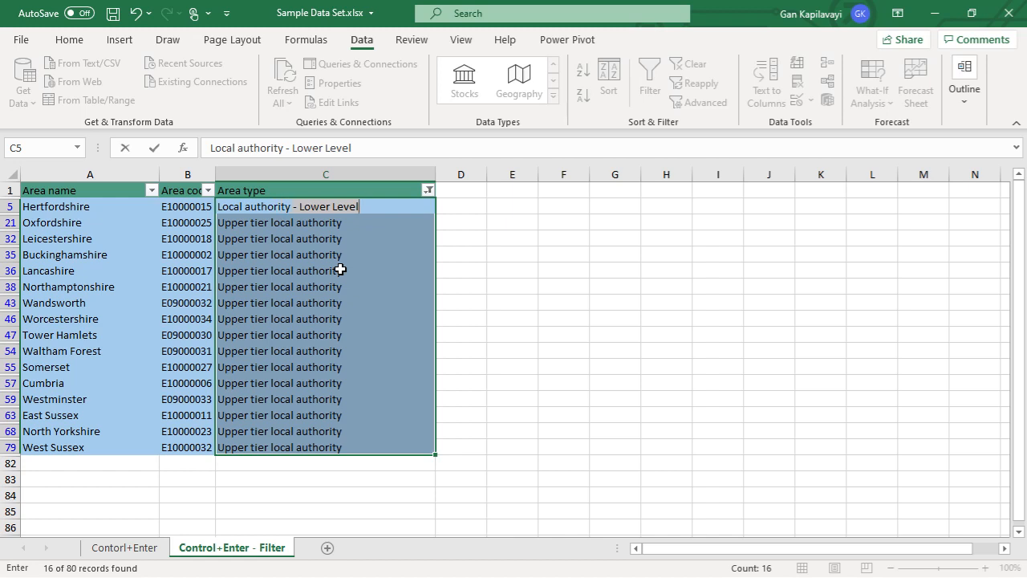
text(Upper Level)
key(Return)
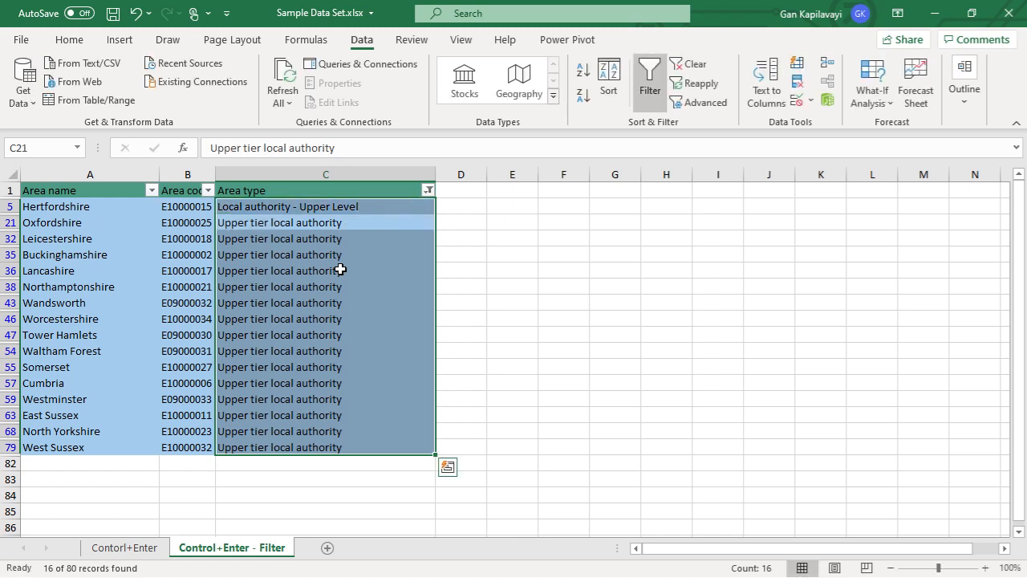
key(shift+Return)
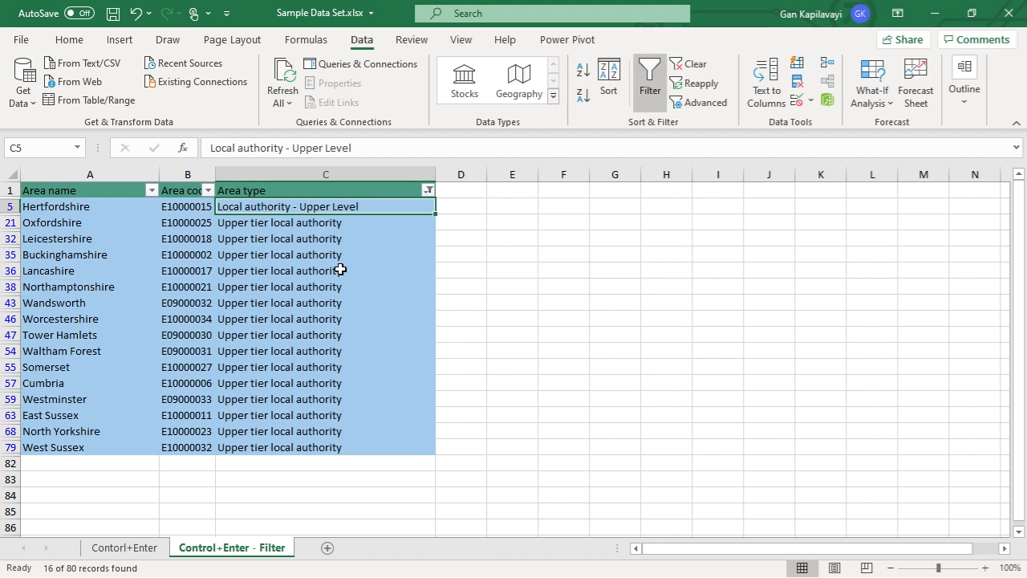
key(Return)
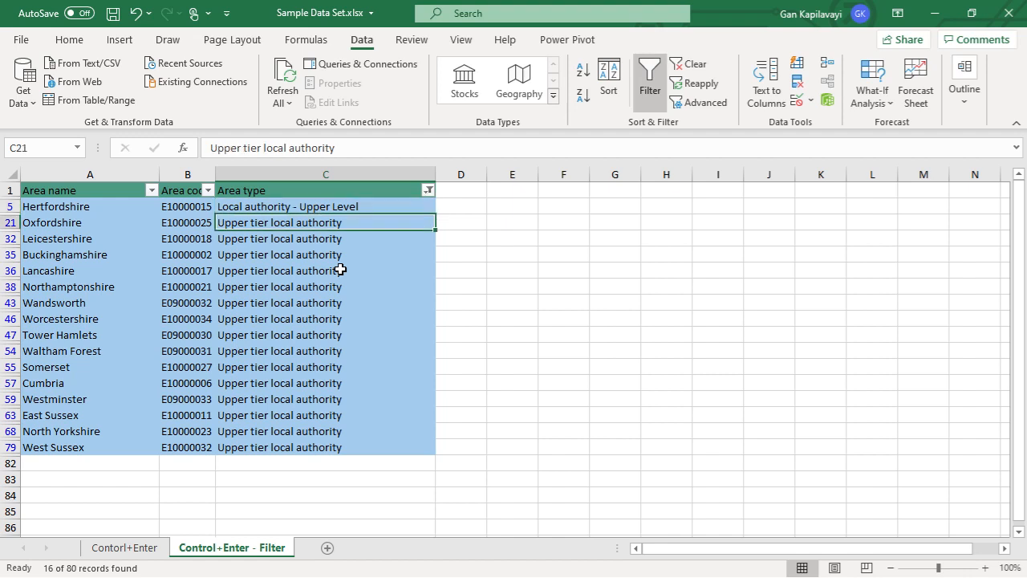
key(Return)
key(shift+Return)
key(shift+Return)
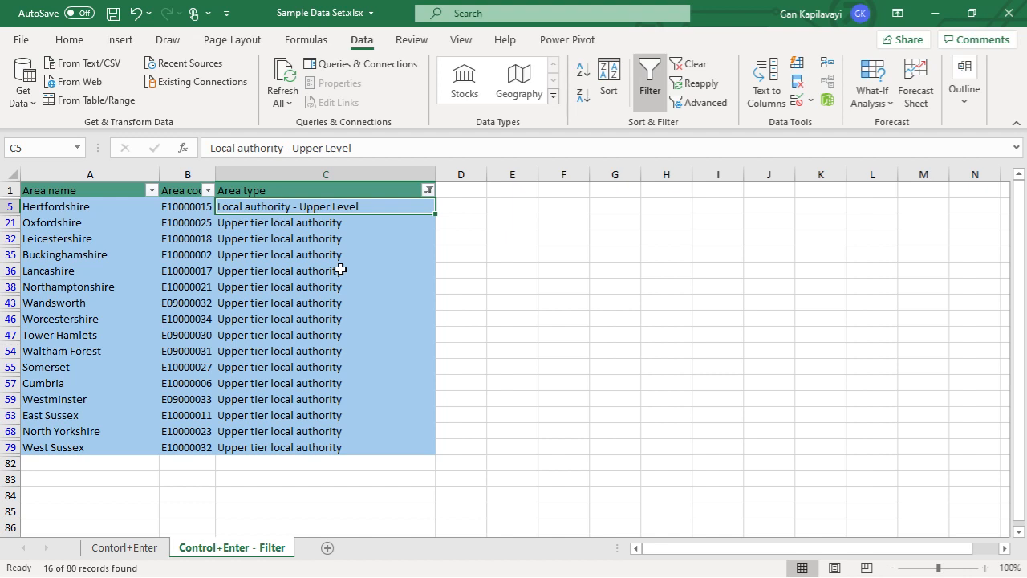
Copy "Local authority - Upper Level" from C5 and paste it over the remaining visible Area type cells, C21 down to C79
key(ctrl+c)
key(Tab)
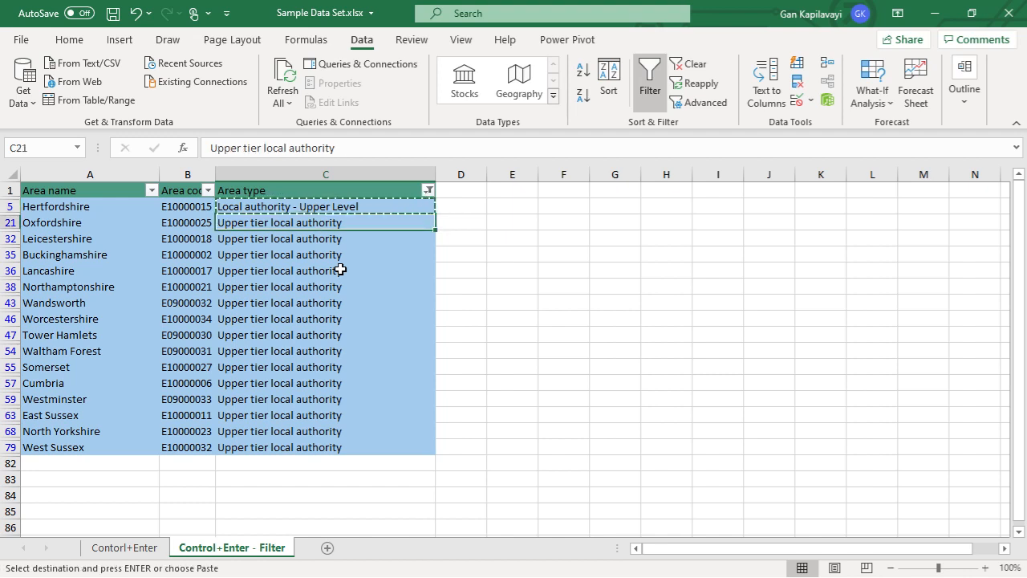
key(shift+Down)
key(shift+Down)
key(shift+Down)
key(shift+Down)
key(shift+Down)
key(shift+Down)
key(shift+Down)
key(shift+Down)
key(shift+Down)
key(shift+Down)
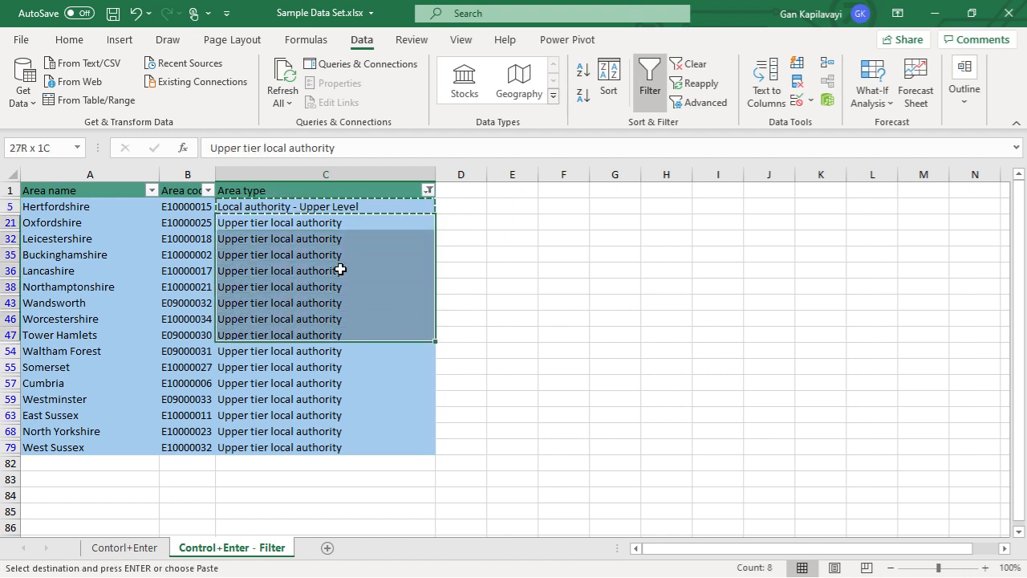
key(shift+Down)
key(shift+Down)
key(shift+Down)
key(shift+Down)
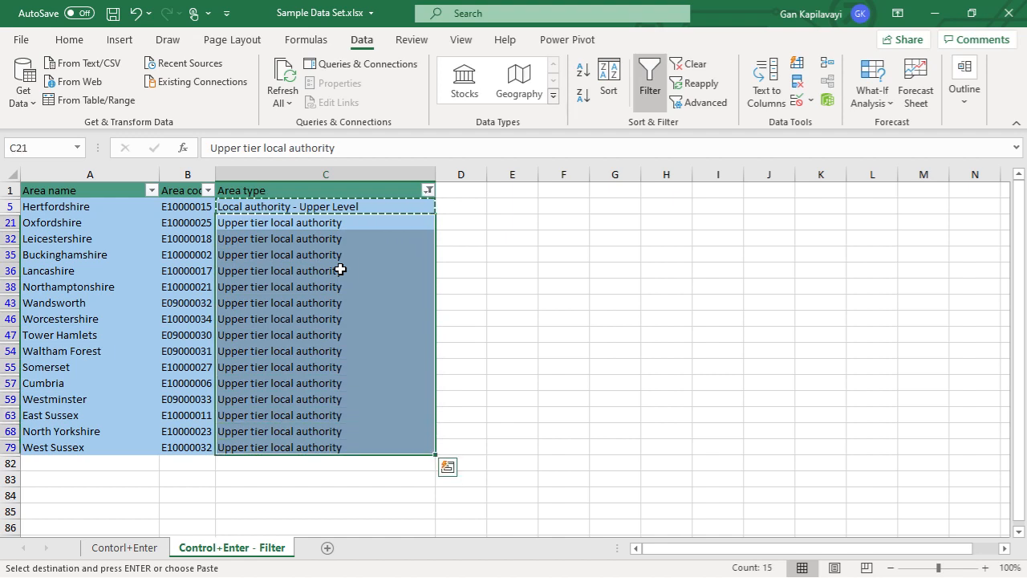
key(ctrl+v)
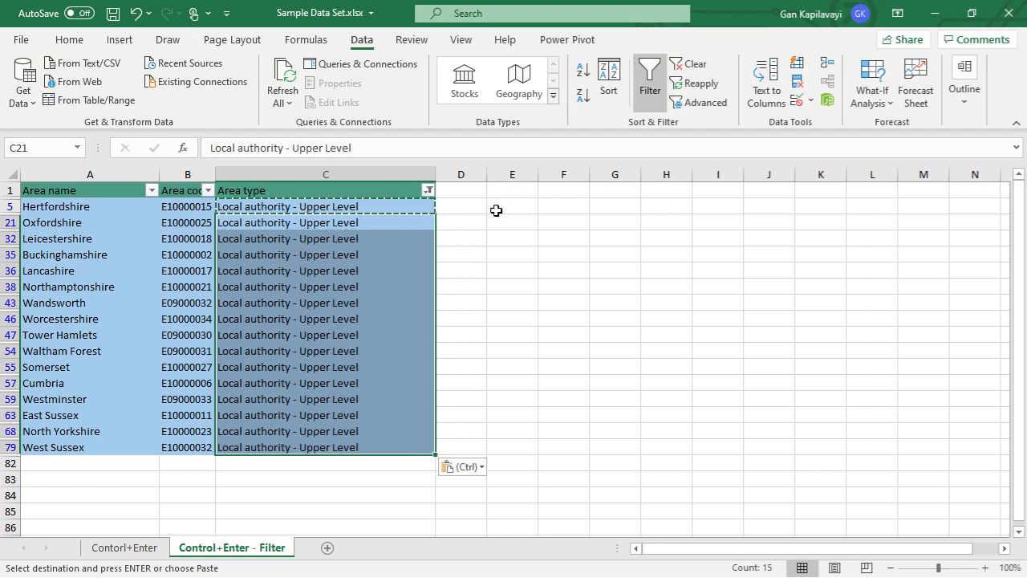
click(510, 268)
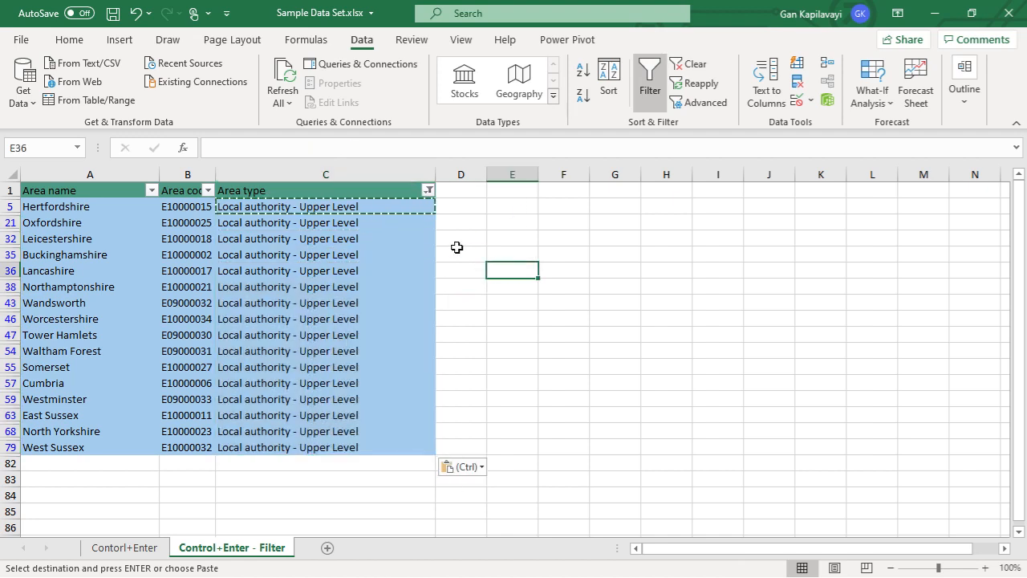
key(Escape)
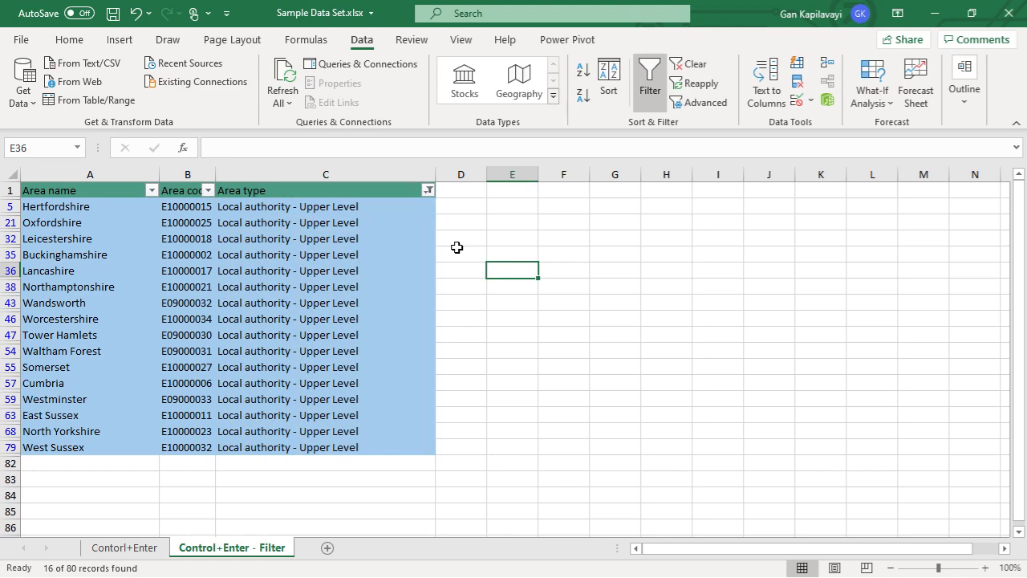
Clear the filter from the Area type column and review the distinct values in its filter list, leaving all rows shown
click(428, 191)
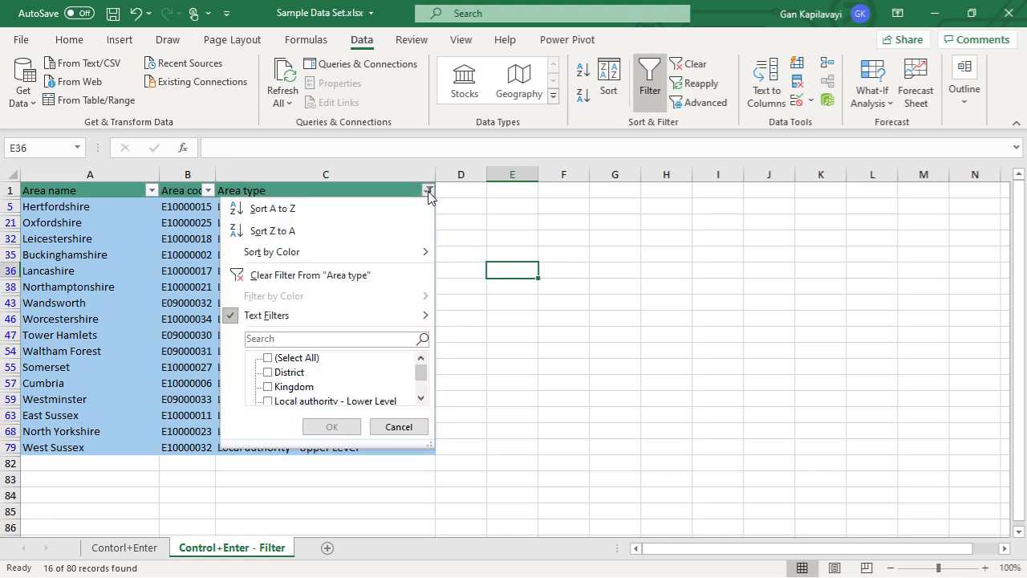
click(376, 274)
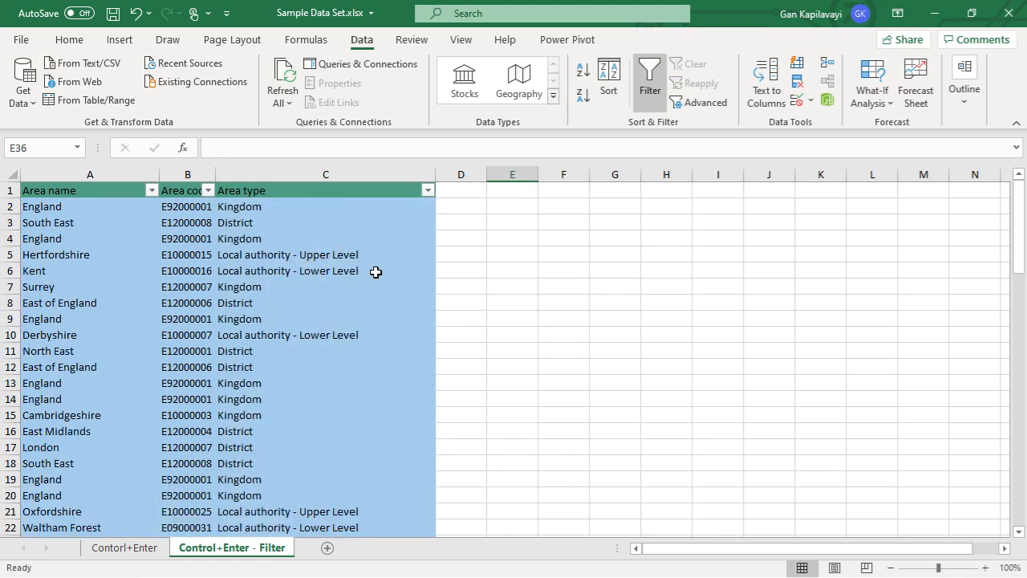
click(429, 190)
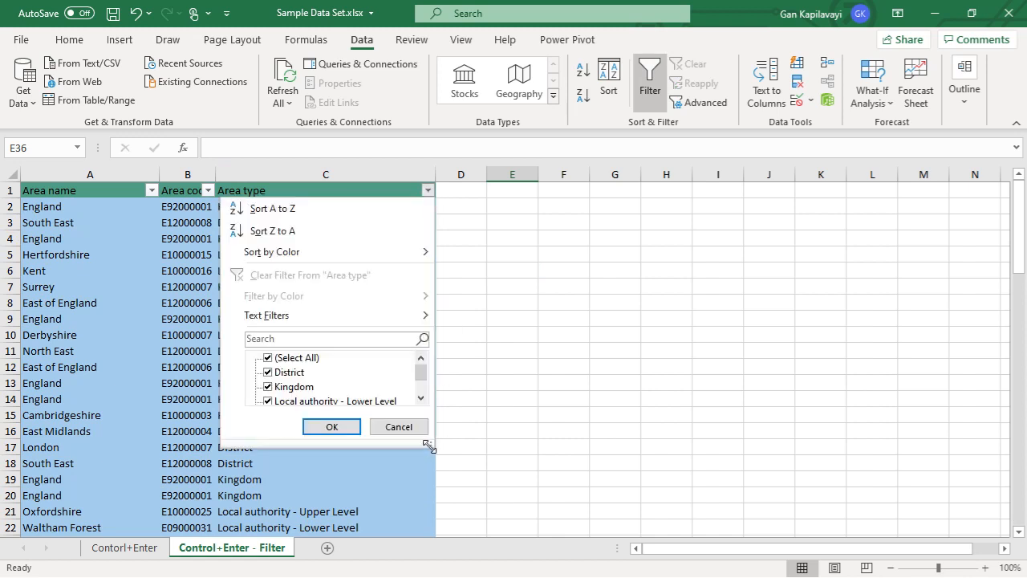
drag(427, 445, 526, 552)
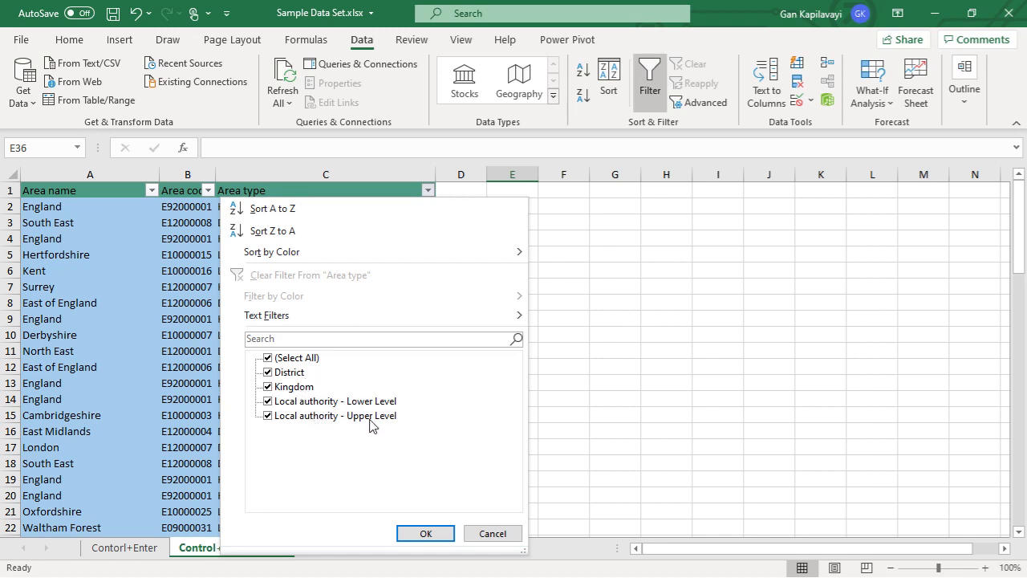
click(482, 534)
click(324, 313)
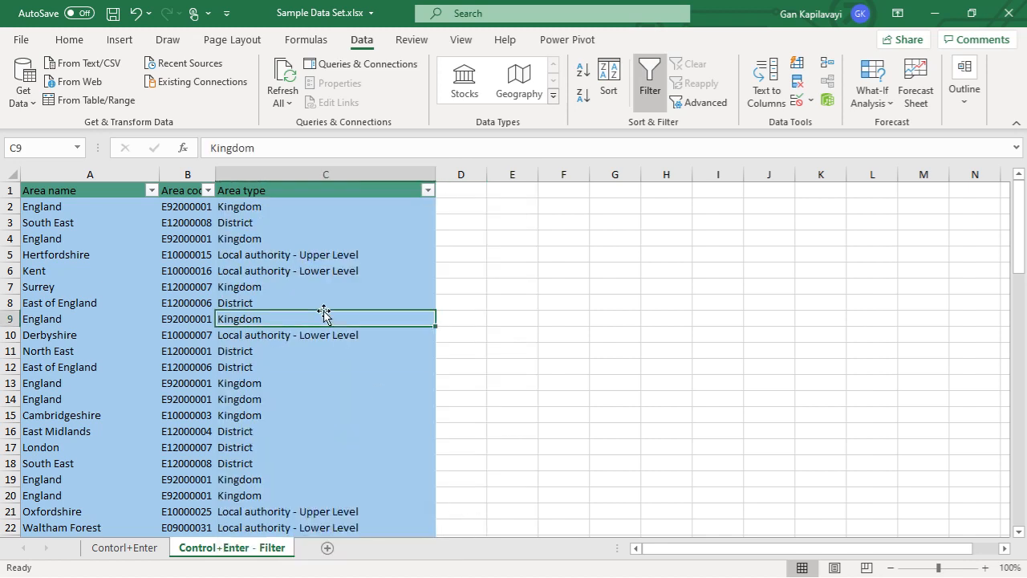